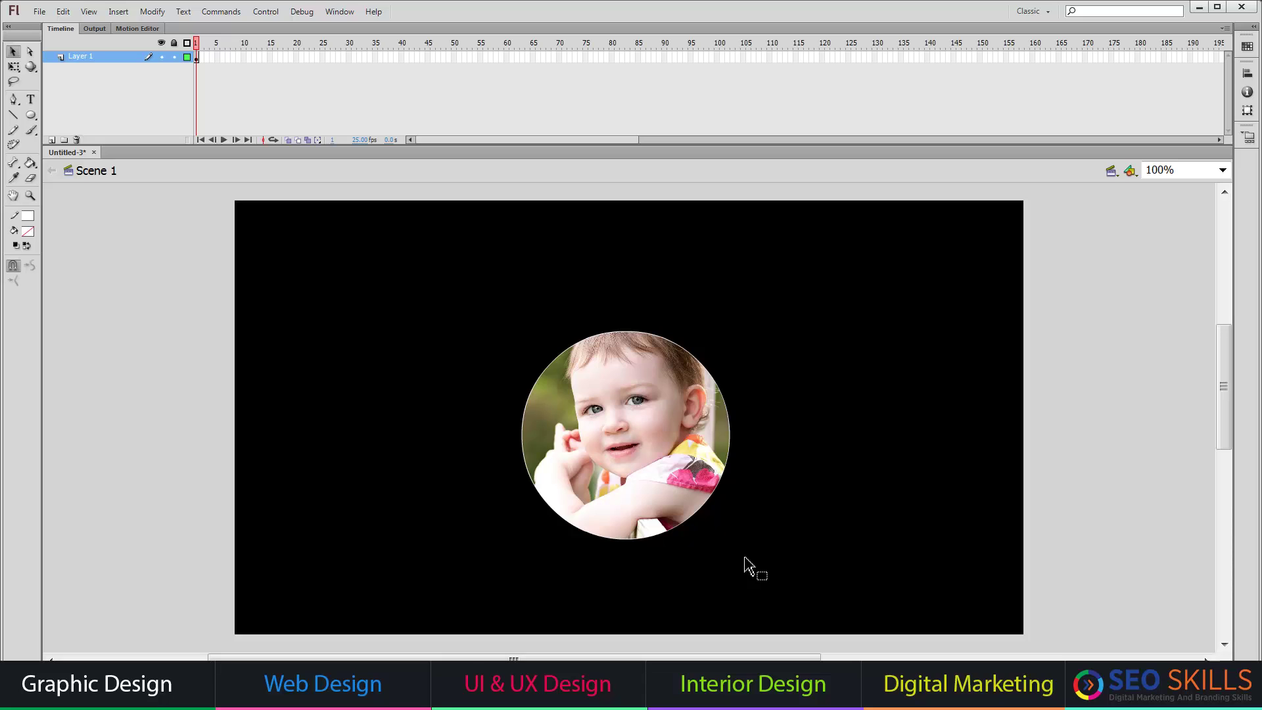
Step: Select the whole circular photo with its outline on the stage and shift it slightly to the right
left_click_drag(435, 271, 811, 647)
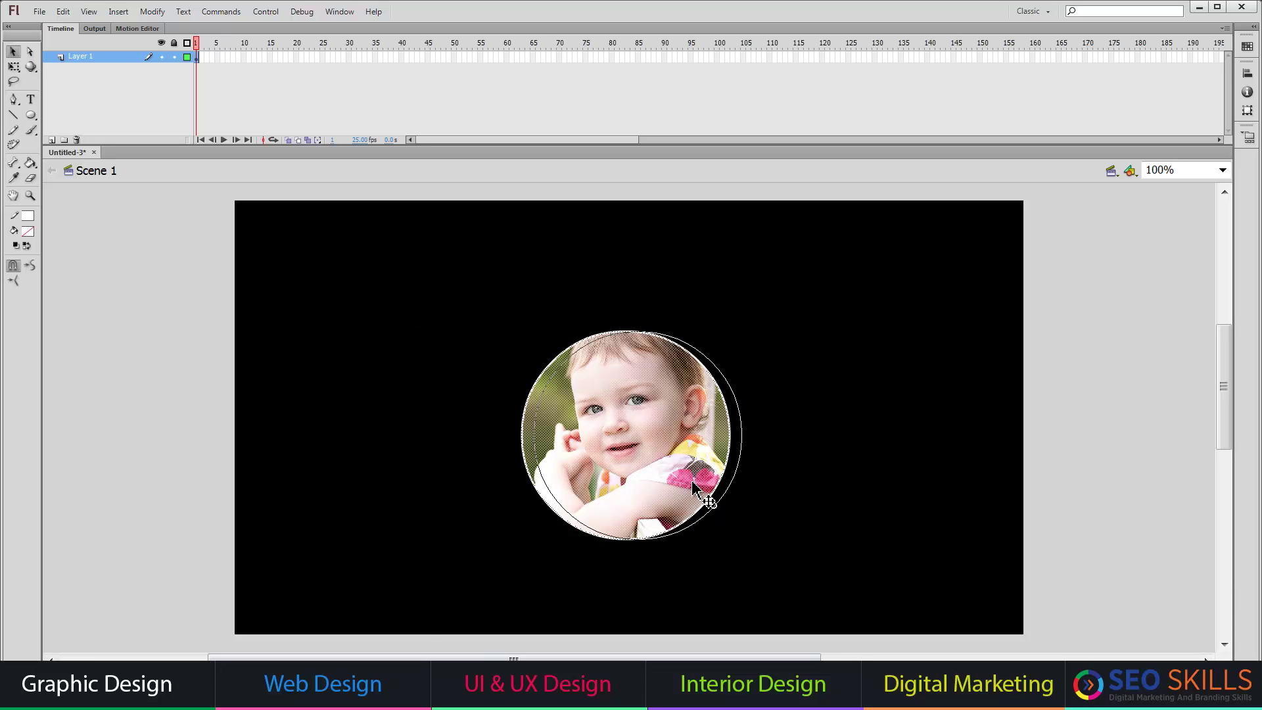
left_click_drag(700, 499, 712, 490)
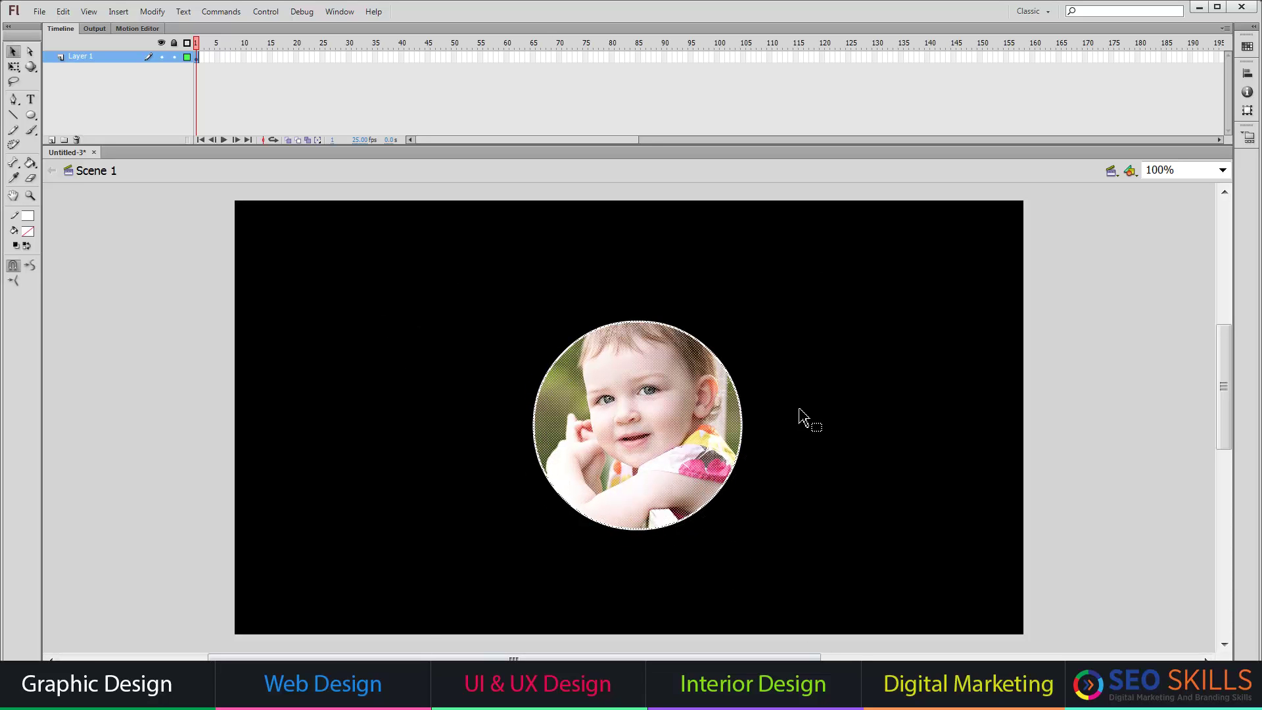
left_click_drag(672, 429, 672, 437)
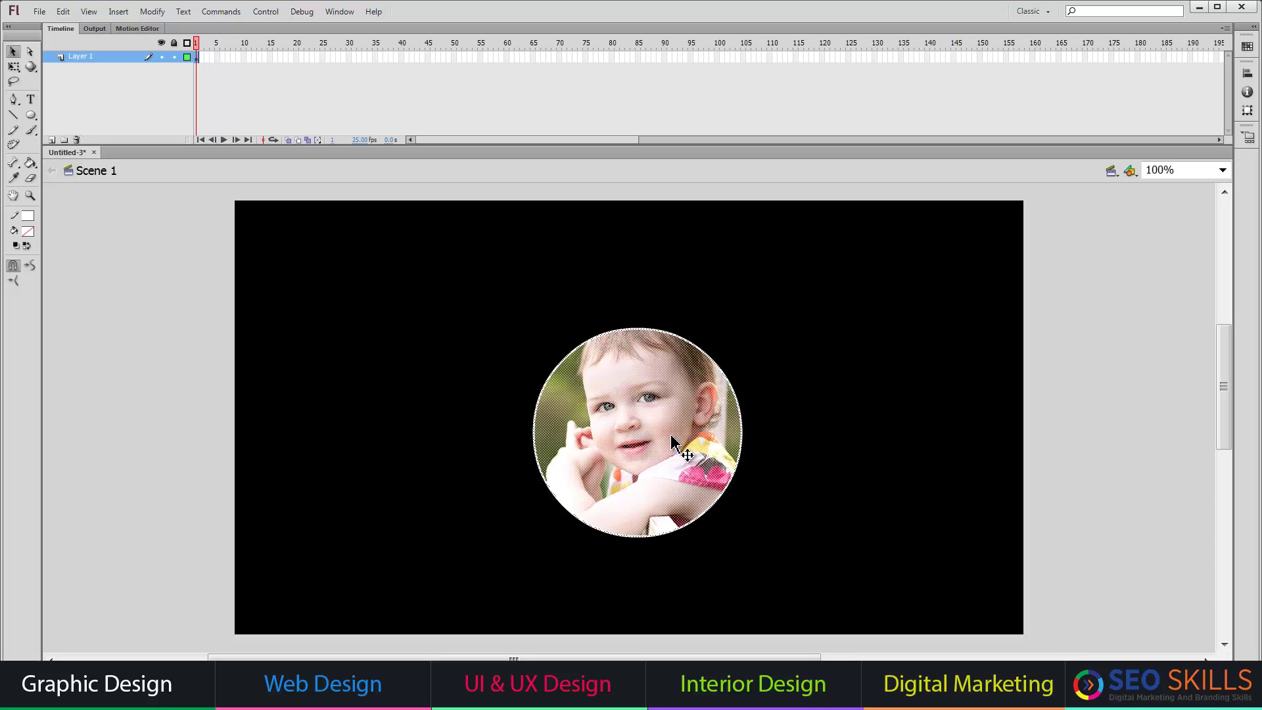
left_click(791, 314)
Step: Add a keyframe at frame 2 of Layer 1, create a classic tween from it, and end the tween with a keyframe at frame 50
left_click(196, 57)
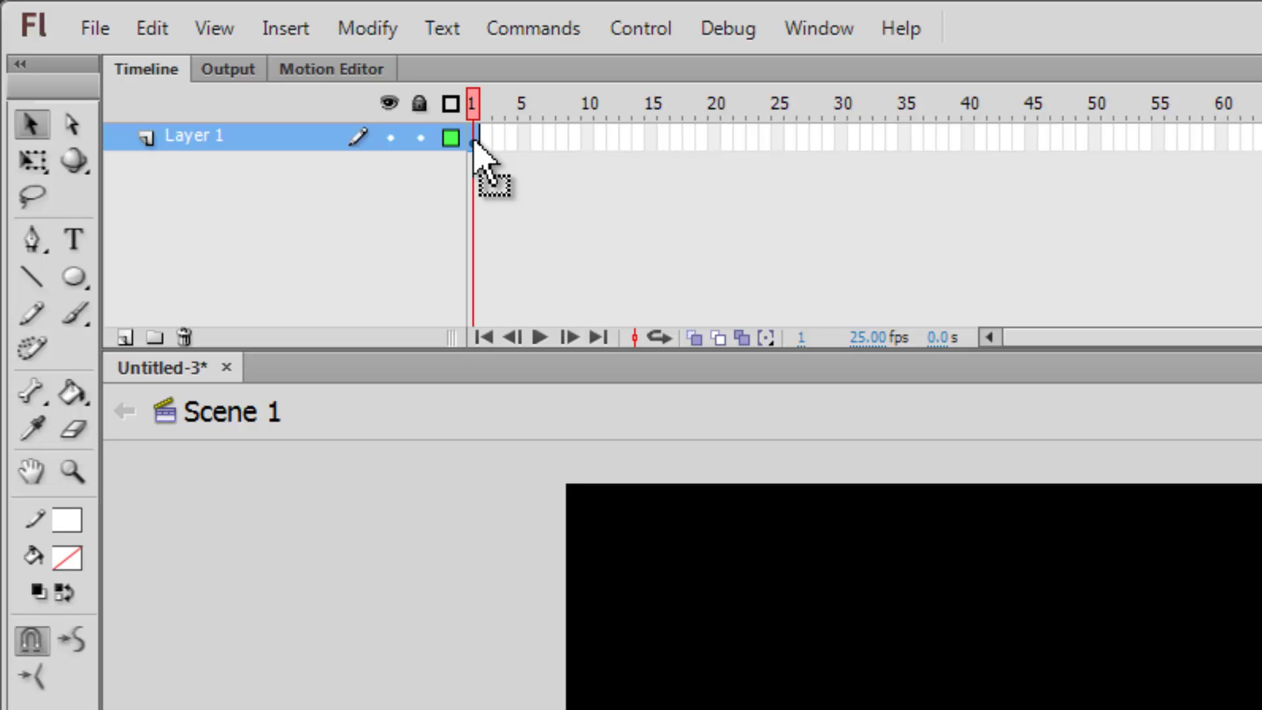
left_click(485, 140)
right_click(486, 141)
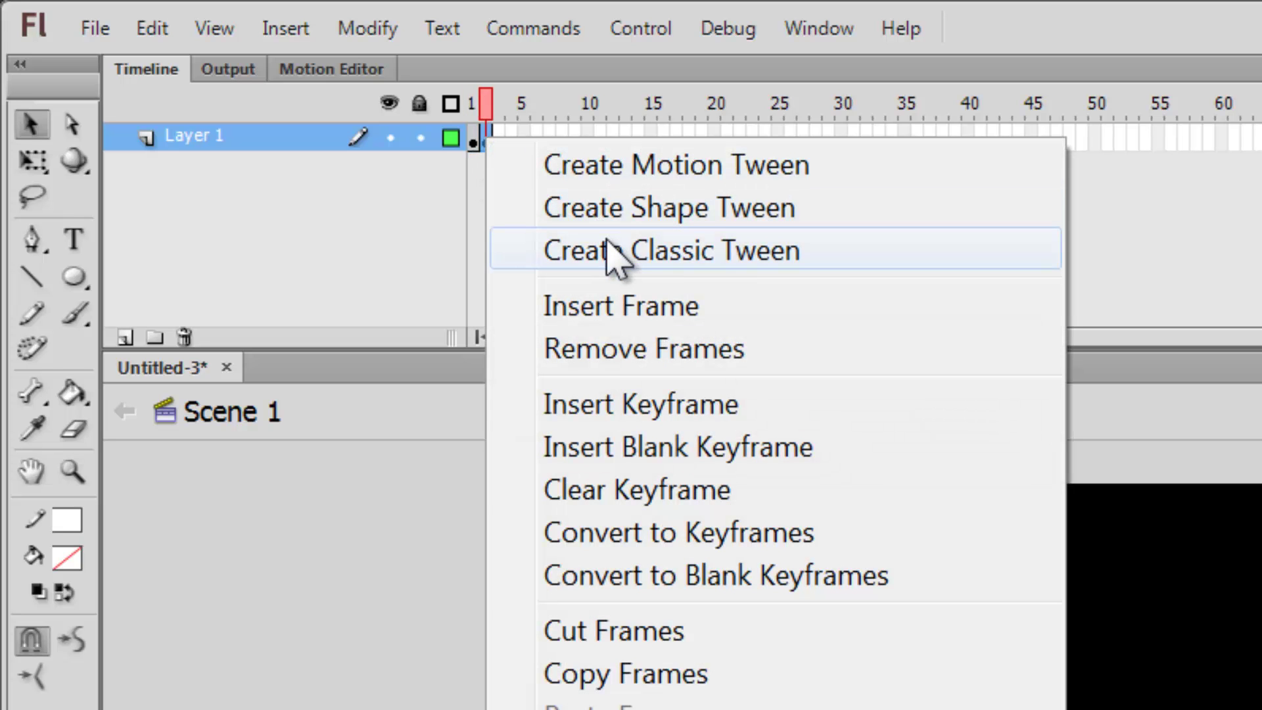
left_click(544, 258)
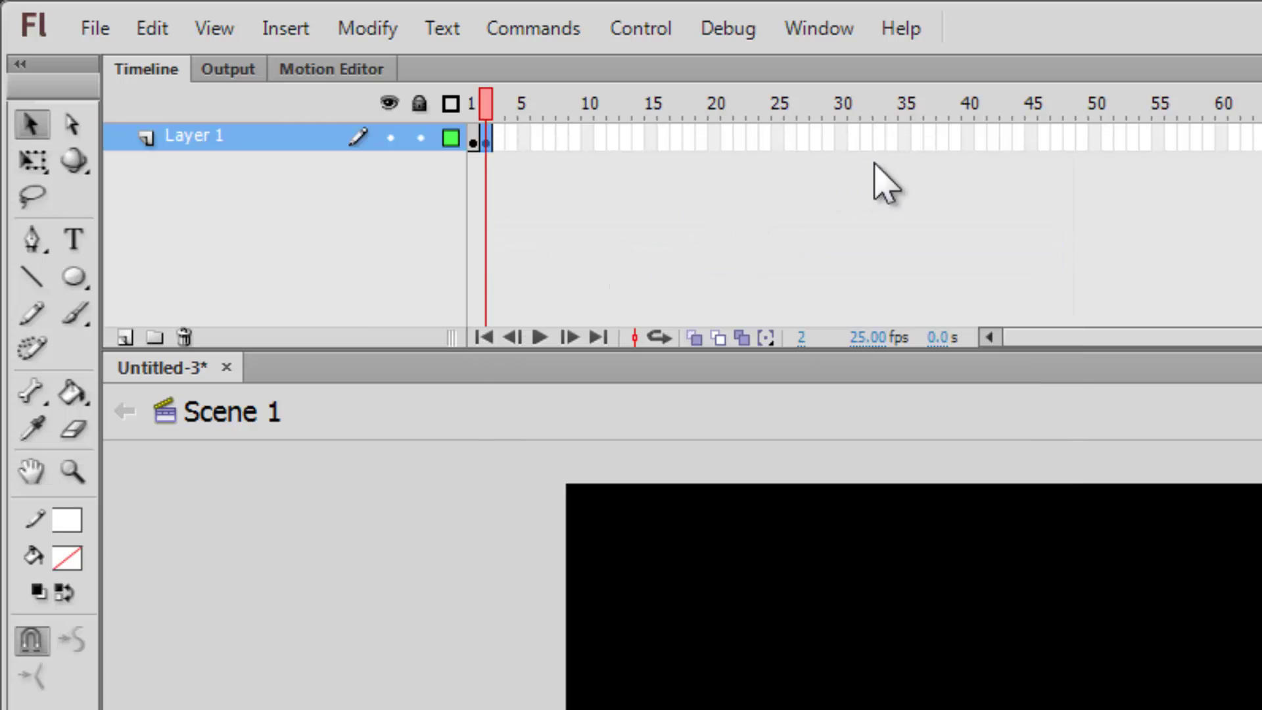
left_click(1094, 139)
key("F6")
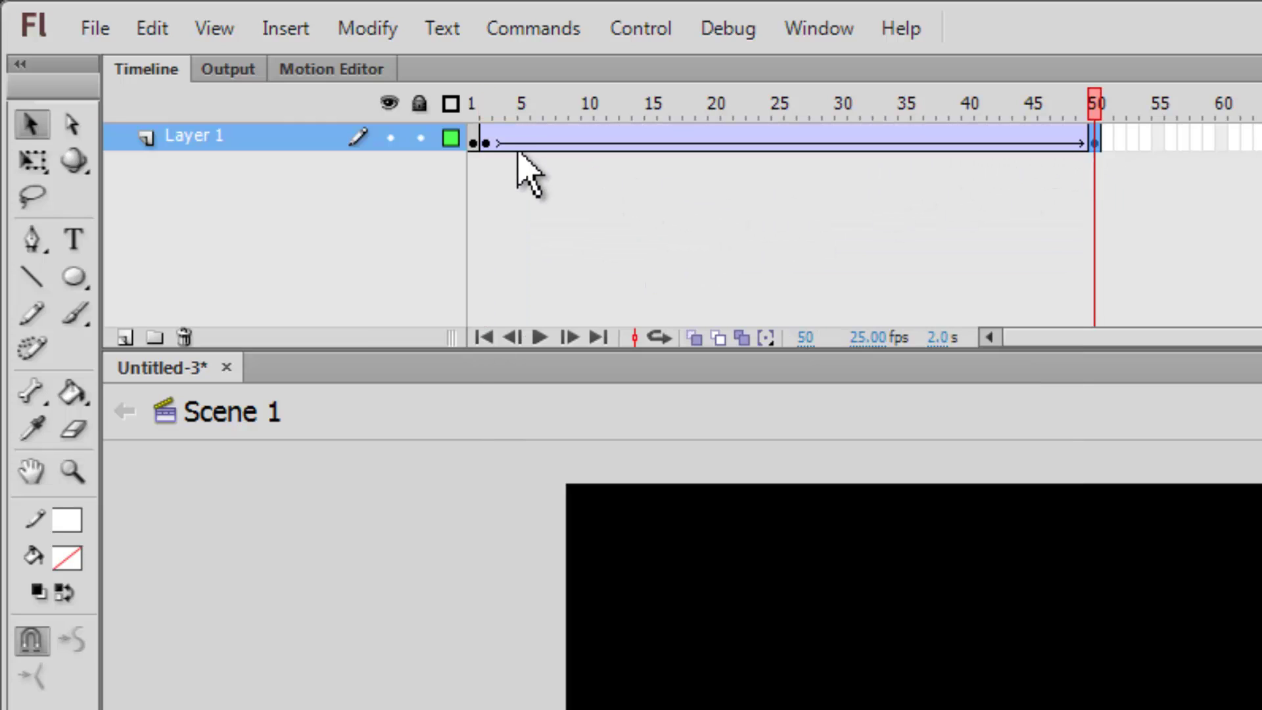
Step: Set the tween starting at frame 2 to rotate CW once with ease 100 out, and play it back
left_click(471, 140)
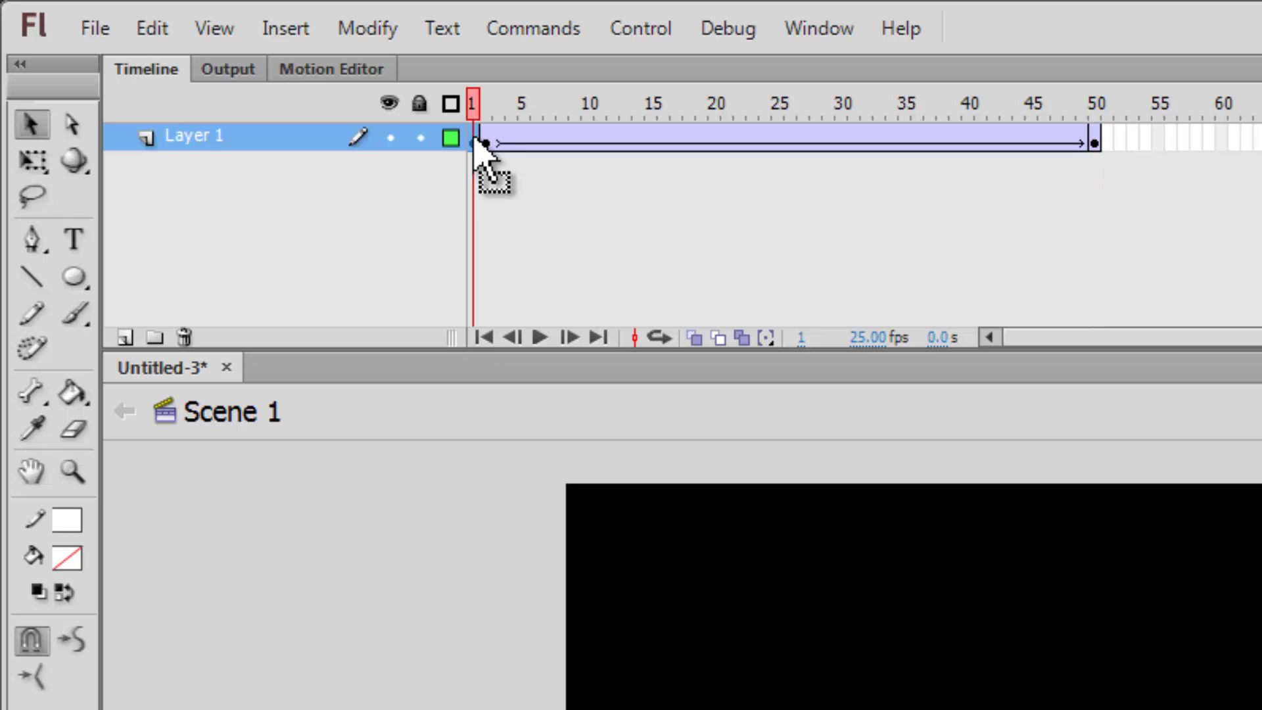
left_click(487, 139)
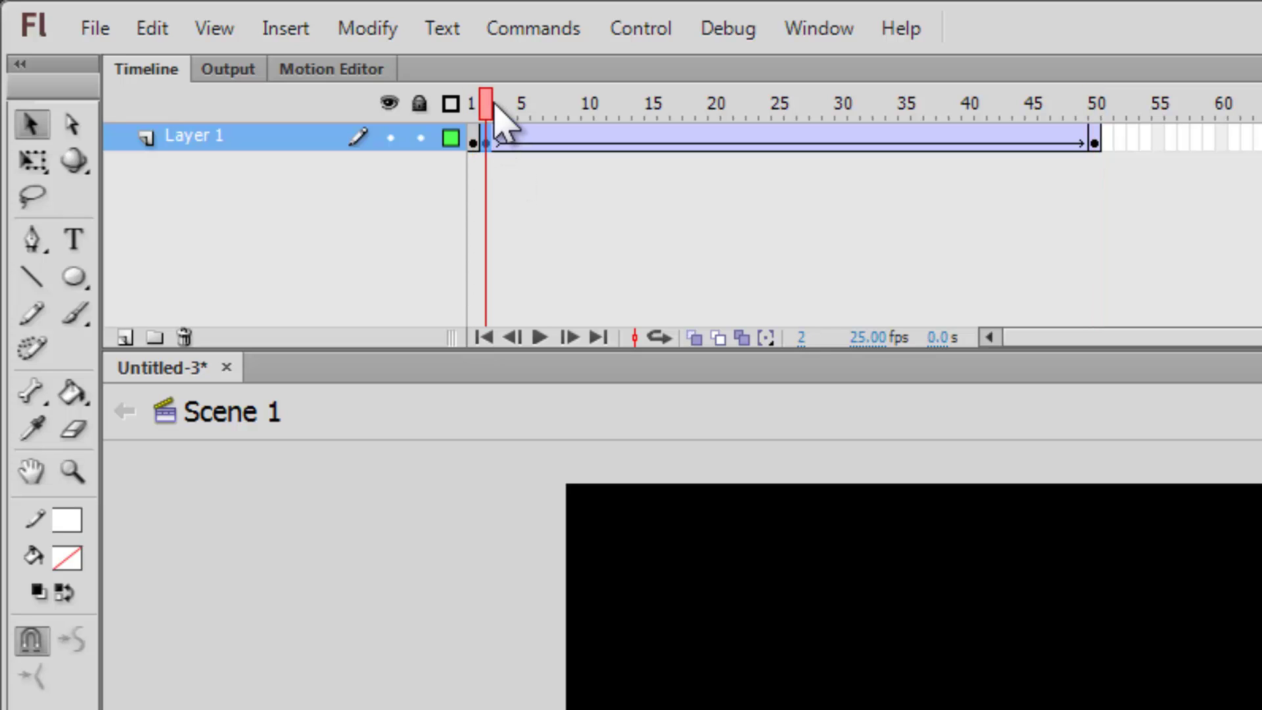
left_click_drag(494, 145, 487, 146)
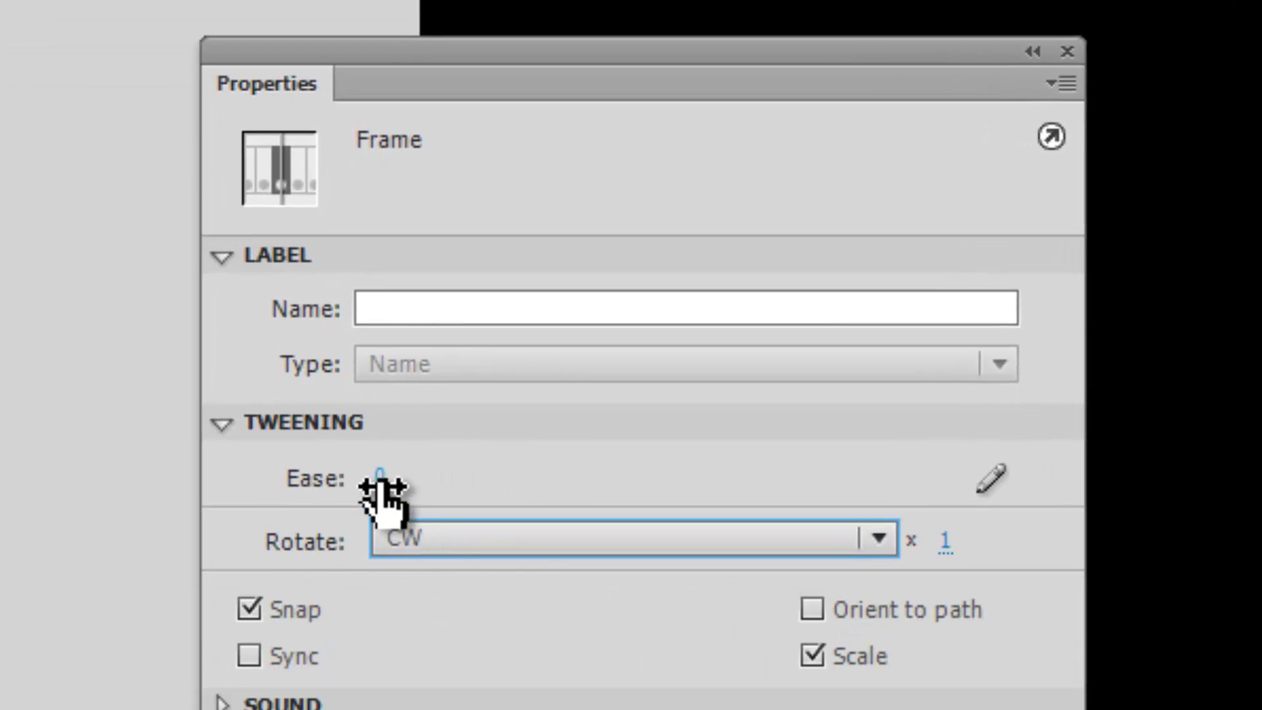
left_click(387, 481)
left_click_drag(391, 482, 854, 494)
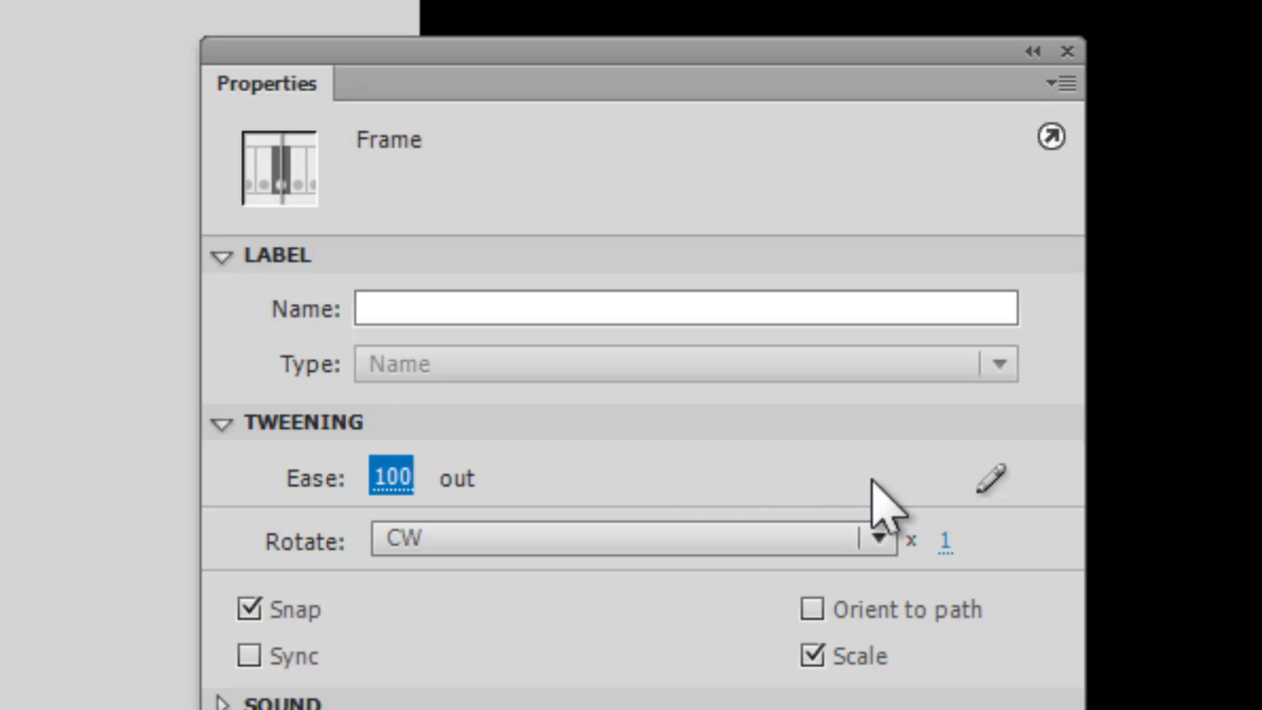
left_click(1067, 51)
key("Return")
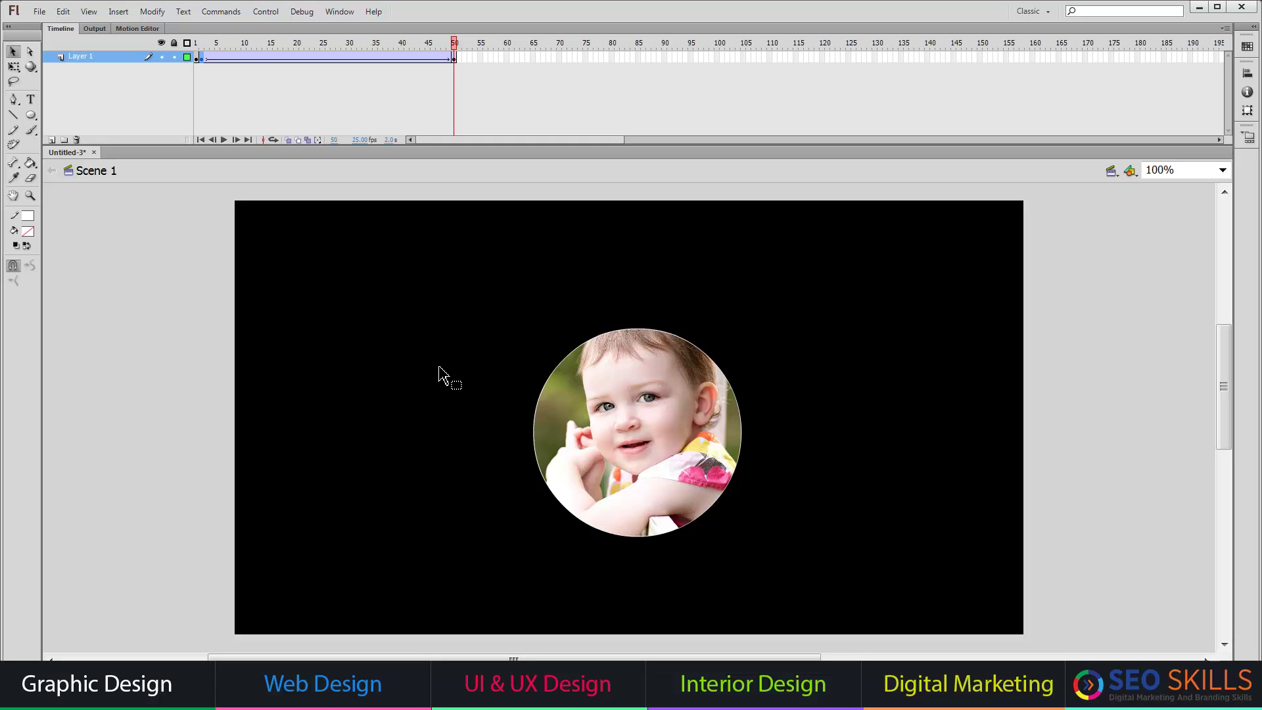
Step: Add a keyframe at frame 51 and another at frame 100 to form a second classic tween
left_click(460, 57)
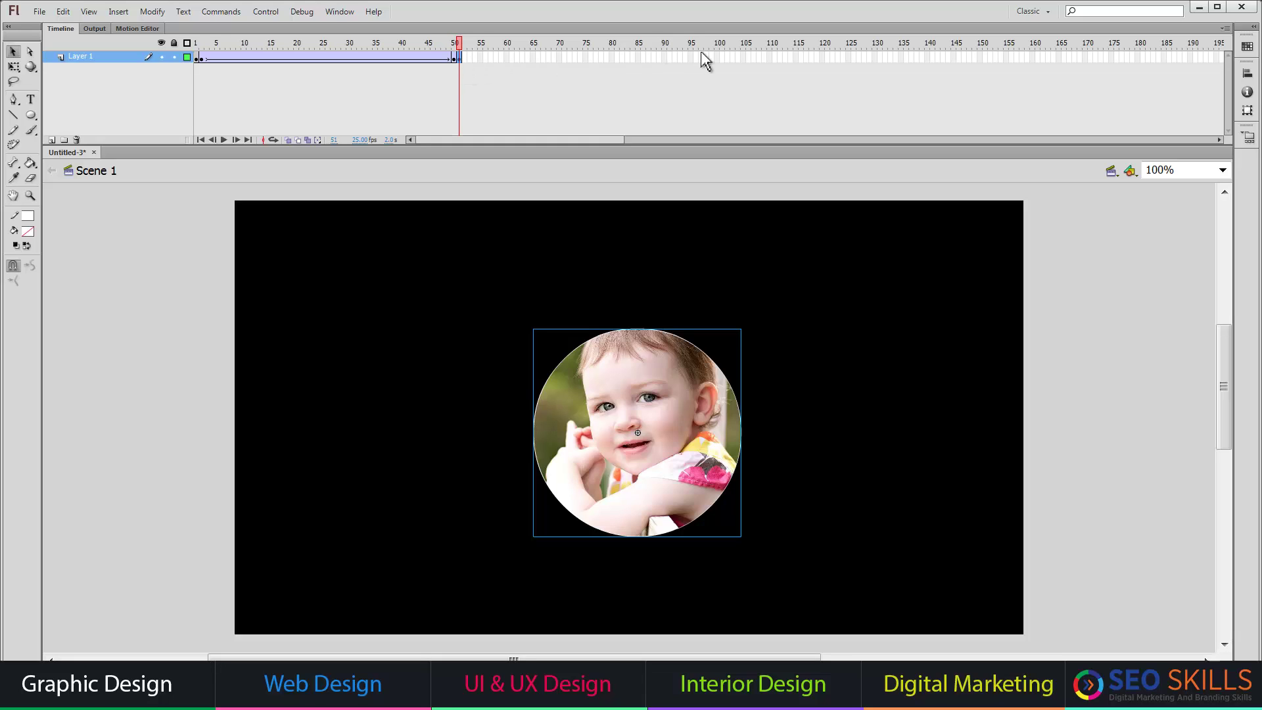
left_click(716, 56)
key("F6")
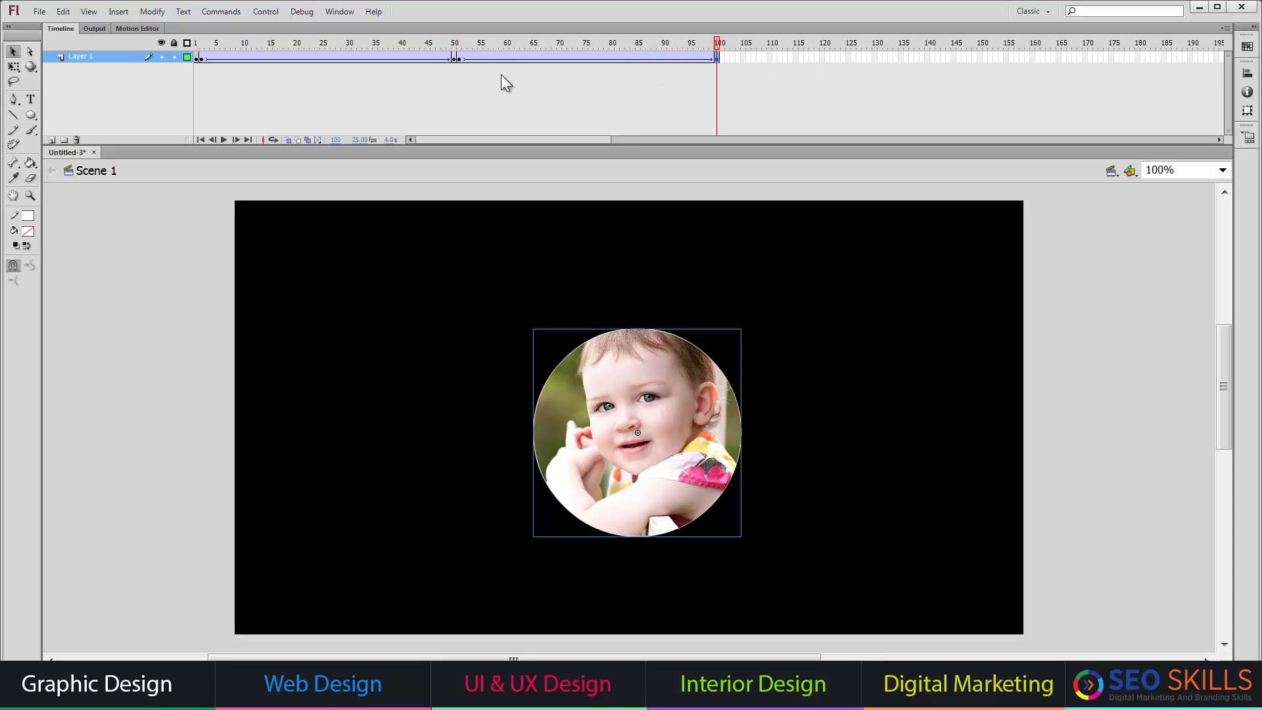
Step: Set the tween starting at frame 51 to rotate CCW once with ease 100 out
key("ctrl+F3")
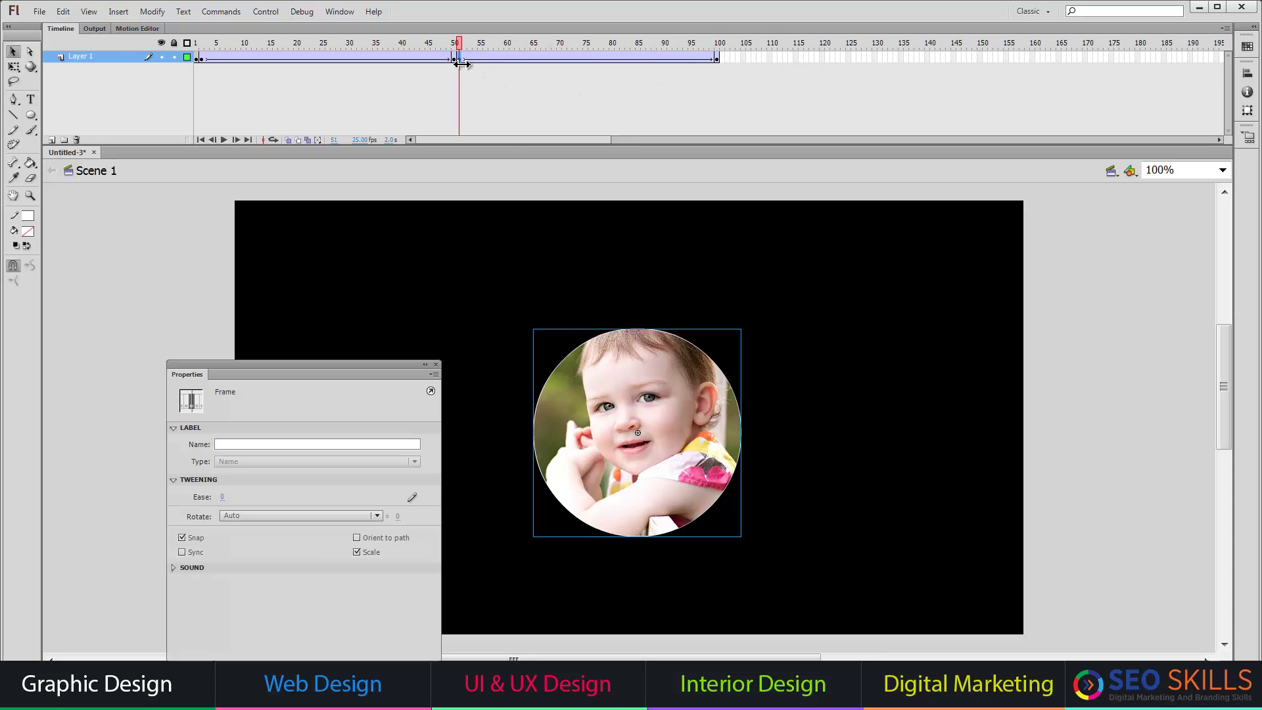
left_click(271, 510)
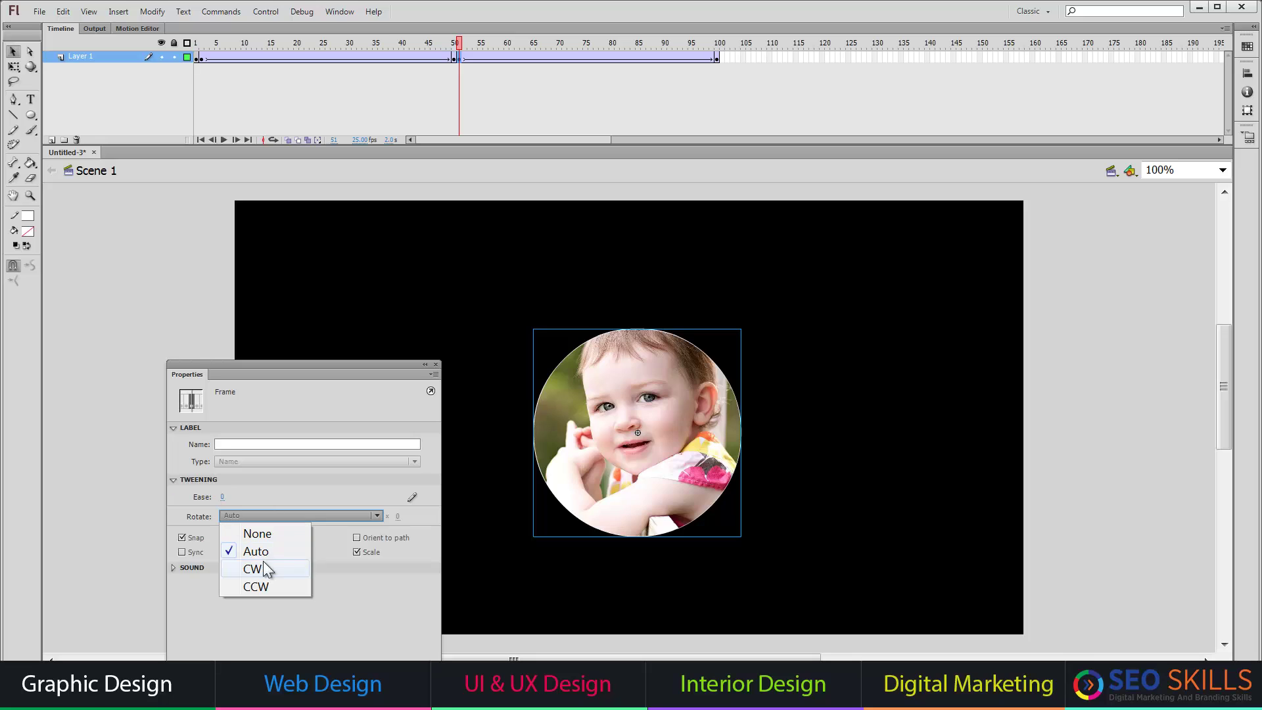
left_click(260, 586)
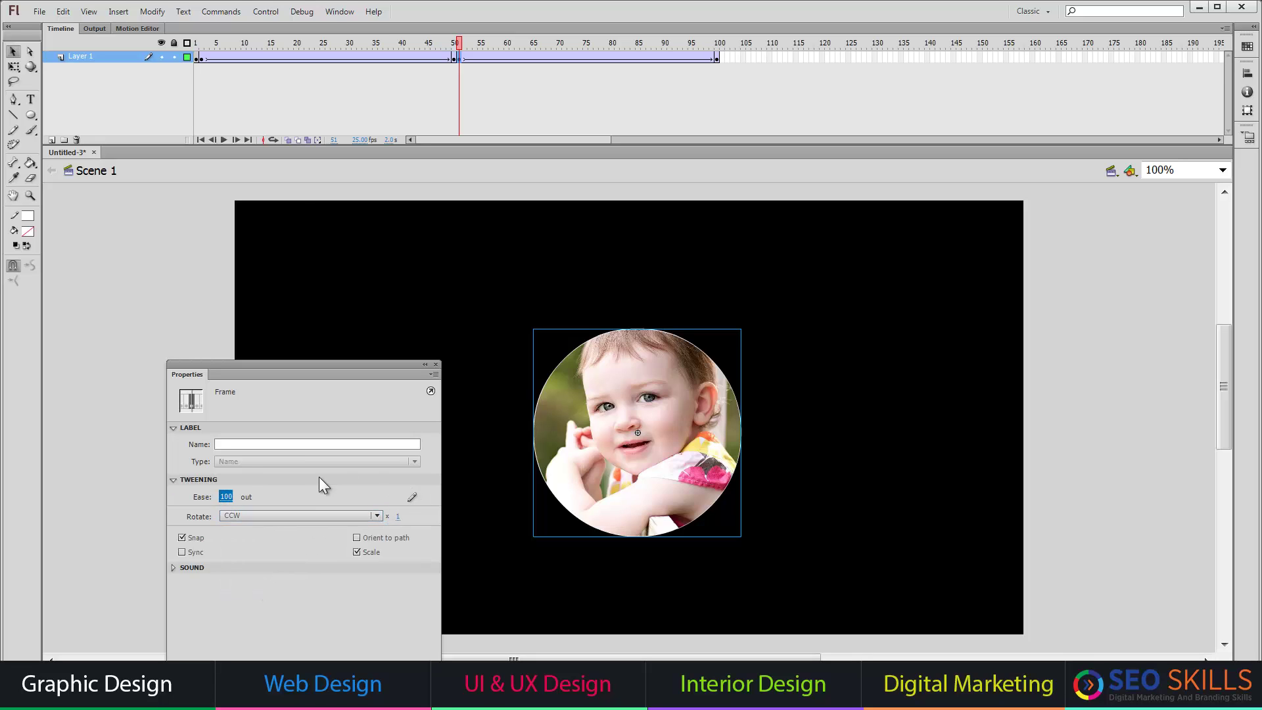
left_click(436, 365)
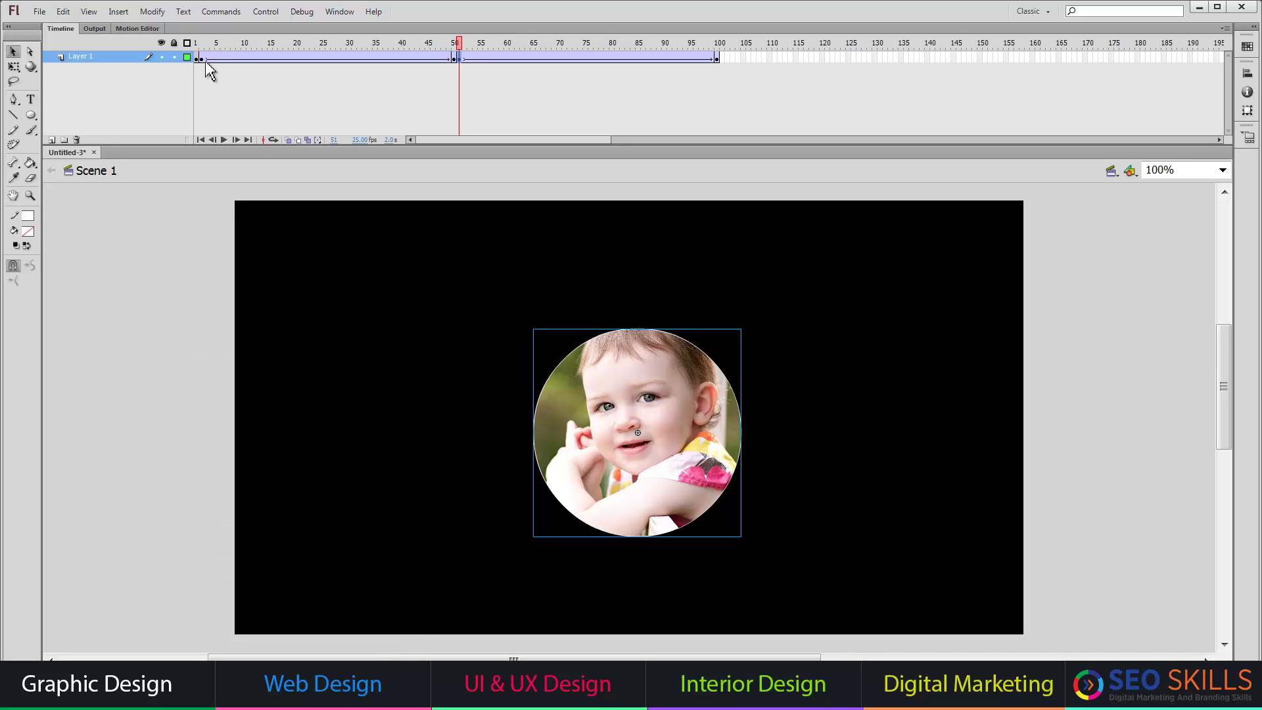
Step: Play the full timeline, and test the movie from frame 1 to check both rotations
key("Return")
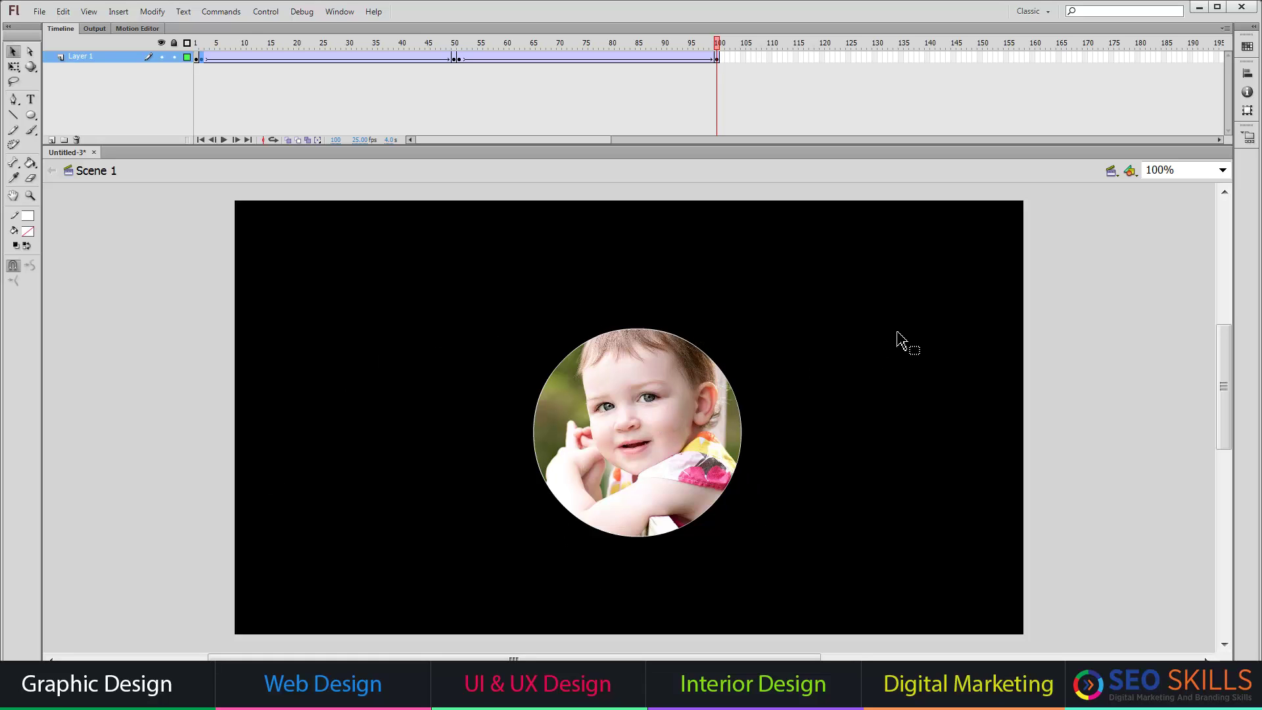
left_click(196, 57)
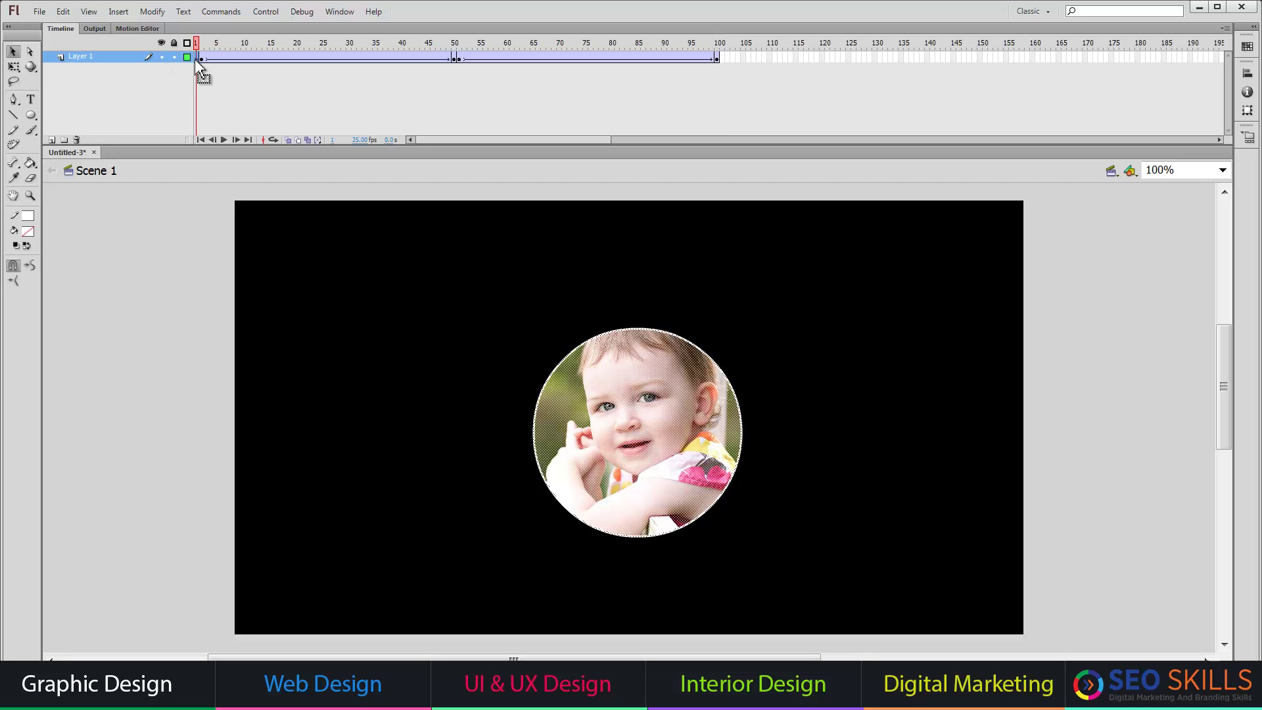
key("ctrl+Return")
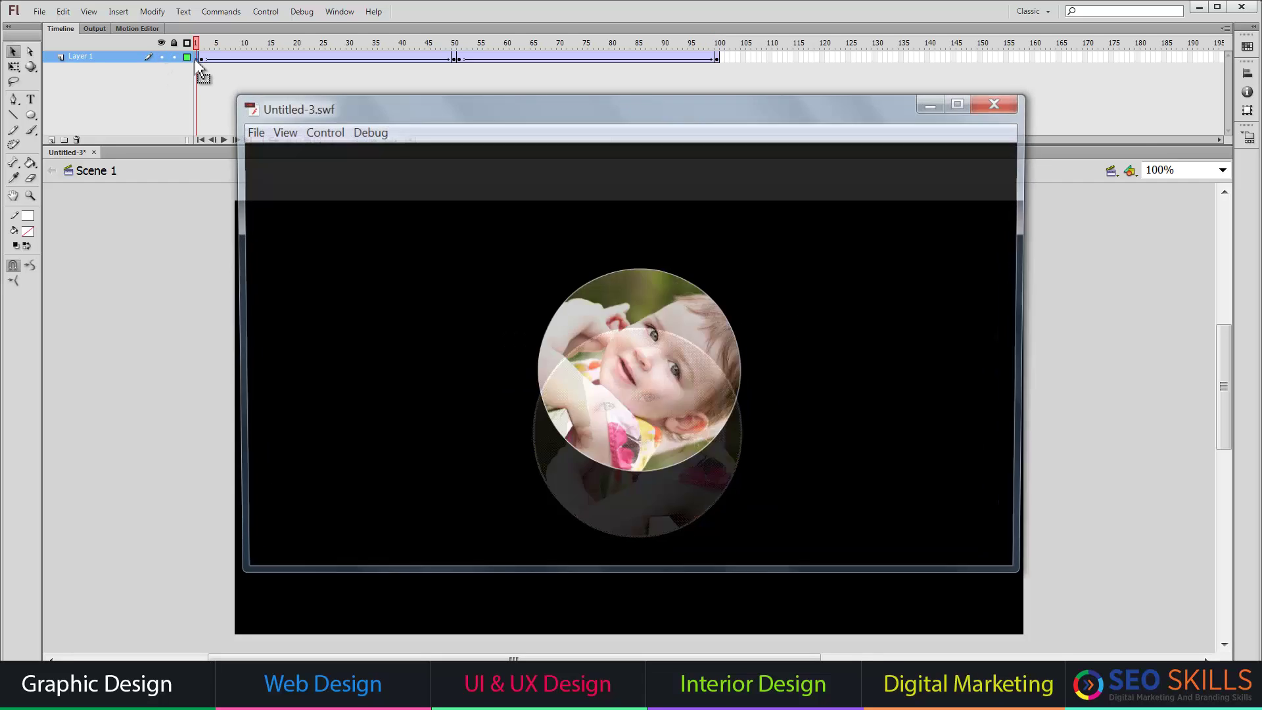
left_click(998, 101)
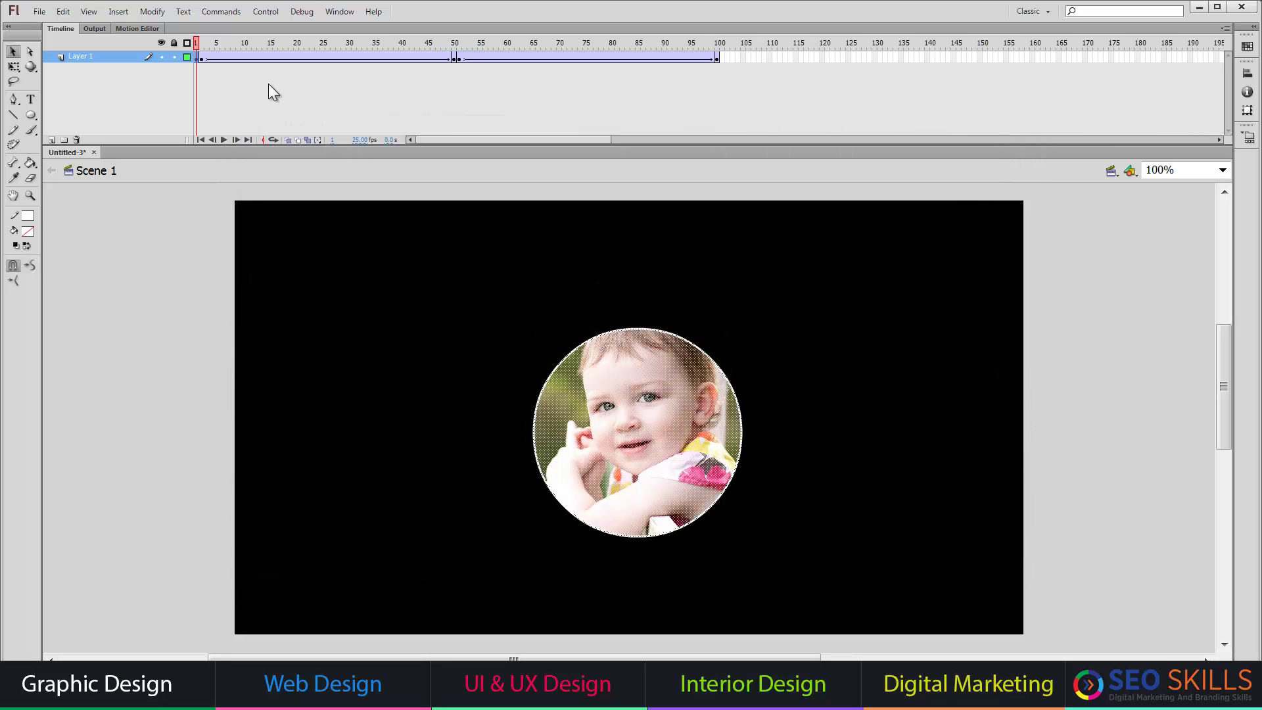
Step: Add a stop(); action from Timeline Control to frame 1
left_click(342, 11)
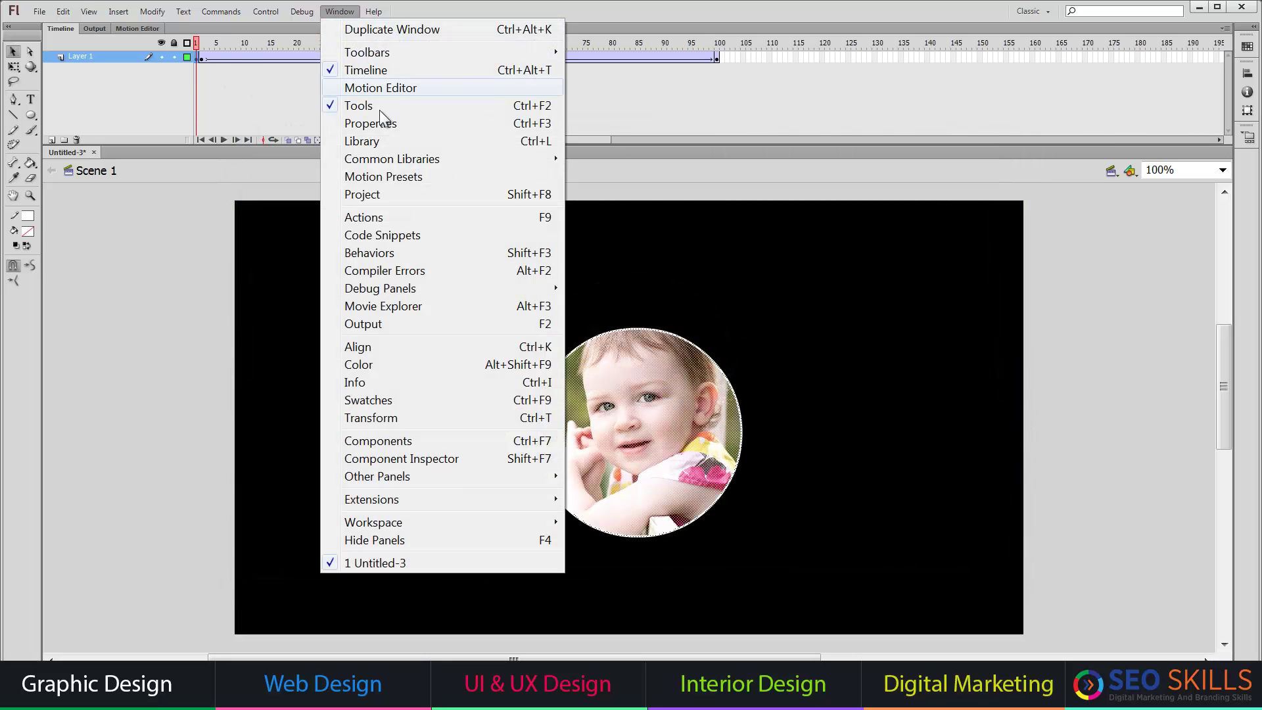
left_click(375, 218)
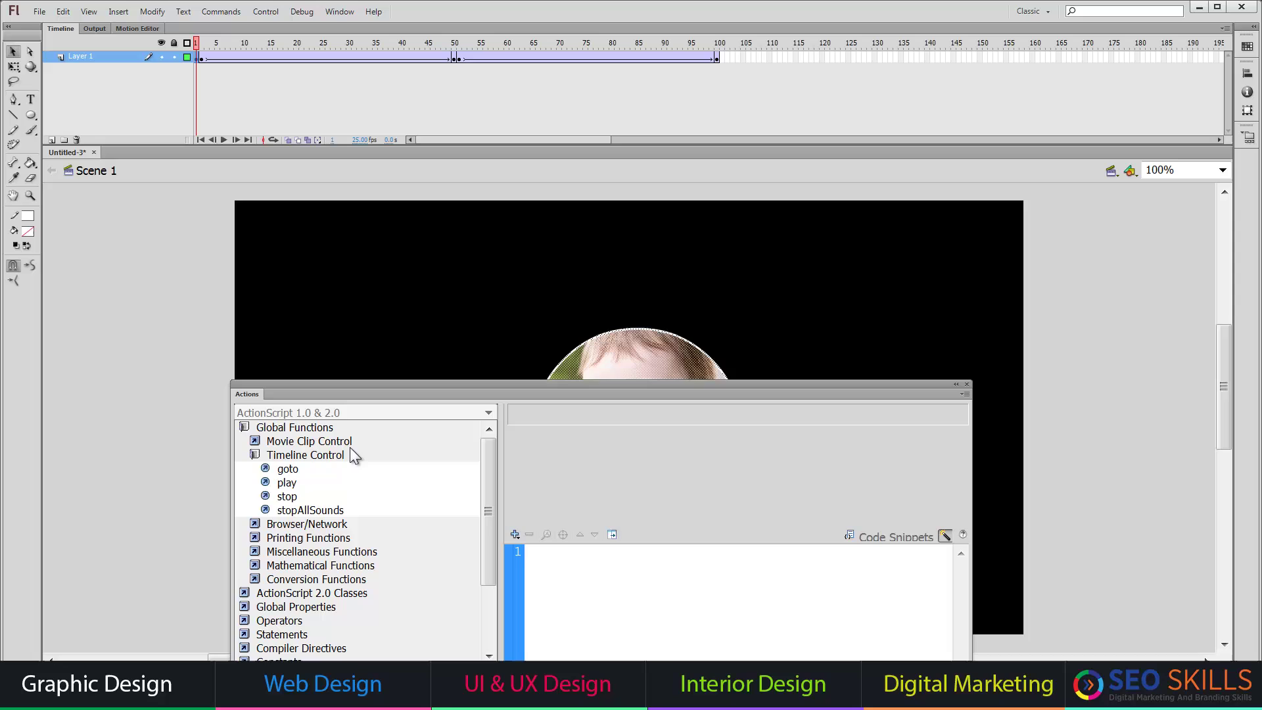
double_click(288, 498)
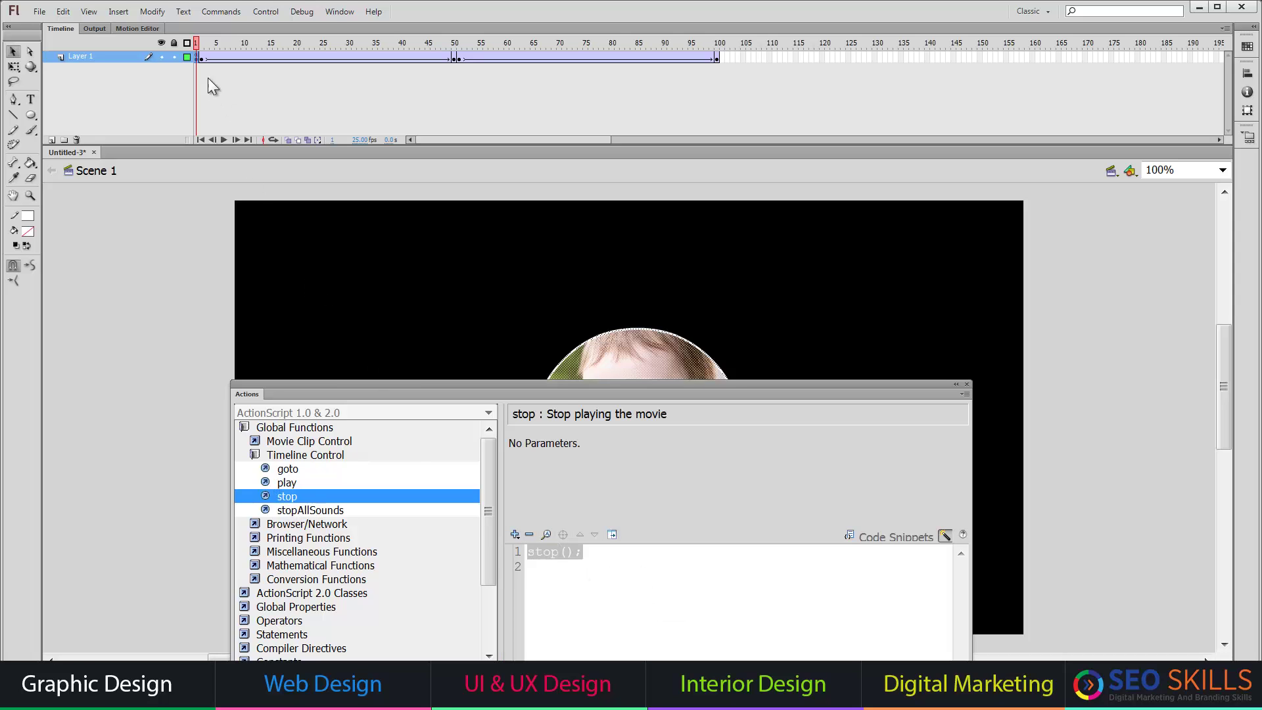
Step: Add a stop(); action to the keyframe at frame 50, where the clockwise tween ends
left_click(204, 59)
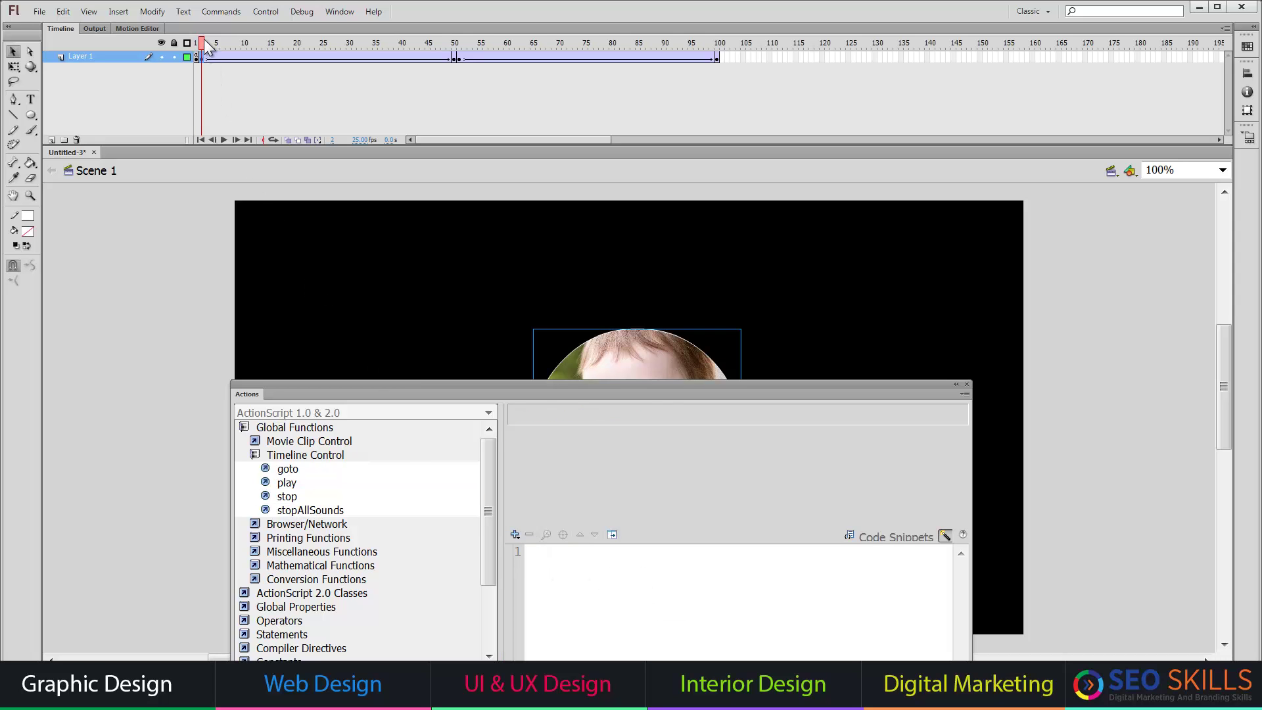
left_click_drag(209, 46, 458, 47)
left_click(460, 56)
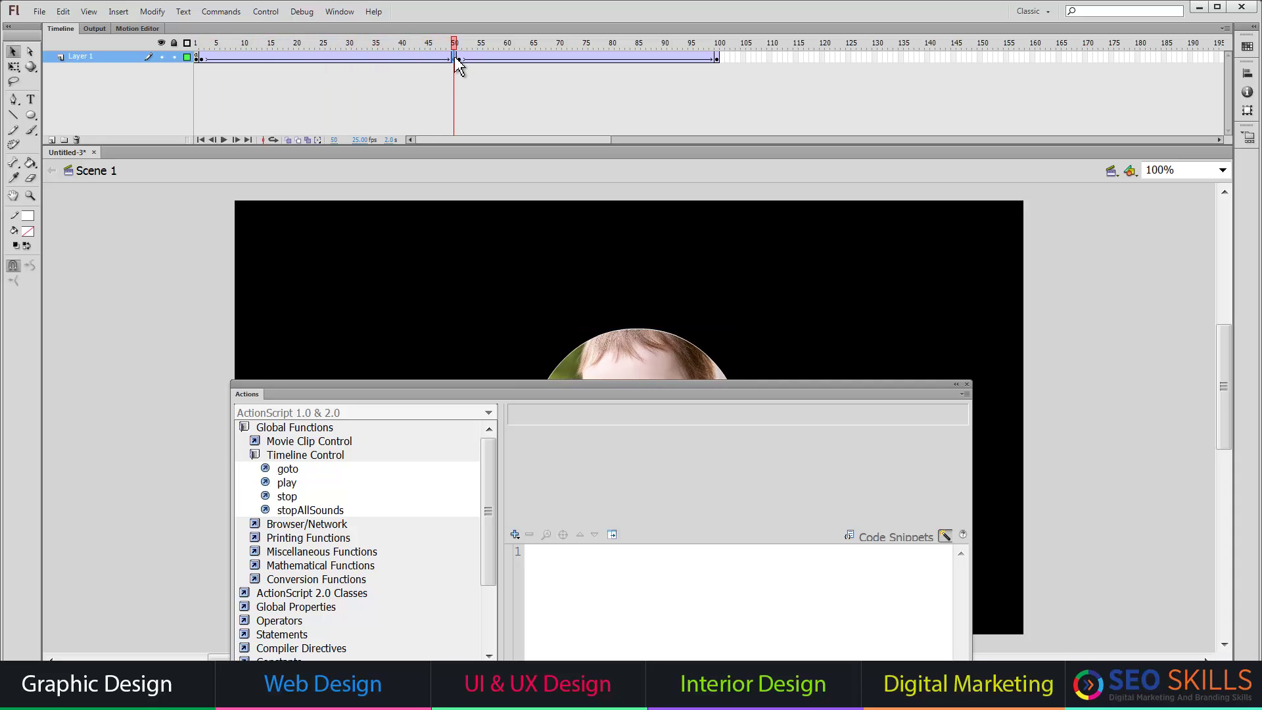
left_click_drag(302, 495, 585, 583)
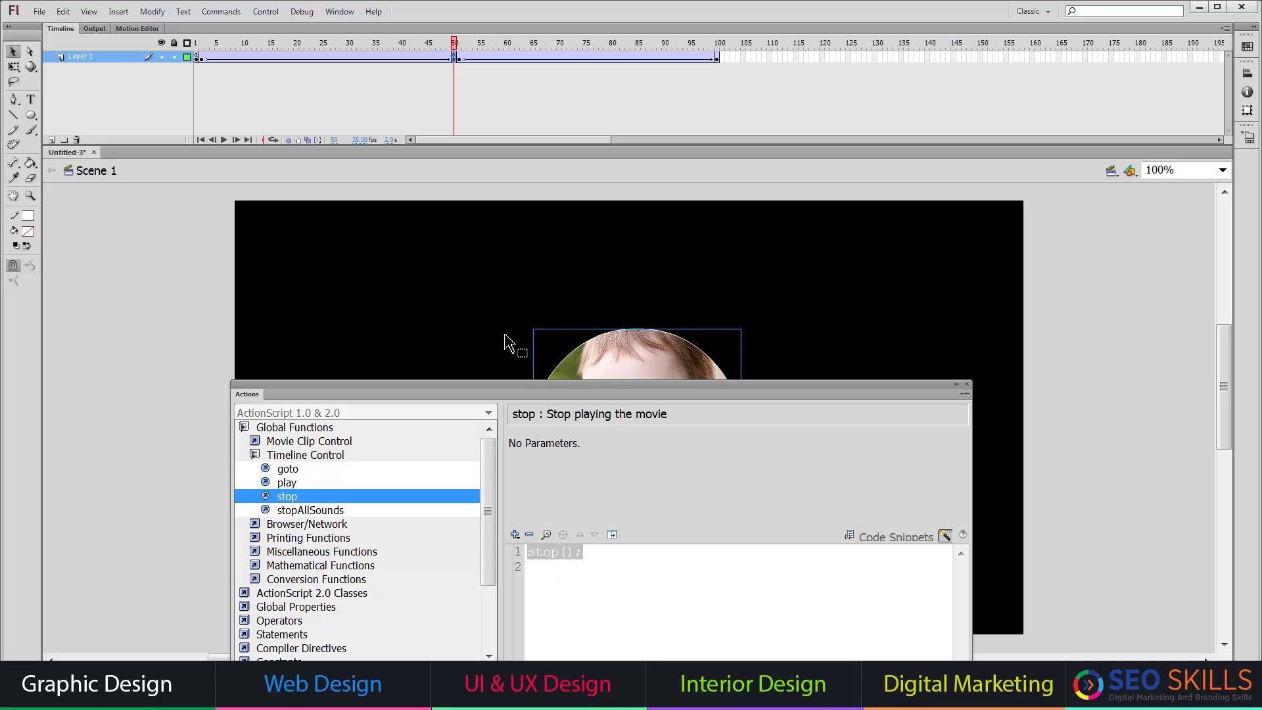
Step: Add a stop(); action to the keyframe at frame 100, where the counterclockwise tween ends
left_click(460, 57)
left_click_drag(464, 53, 718, 53)
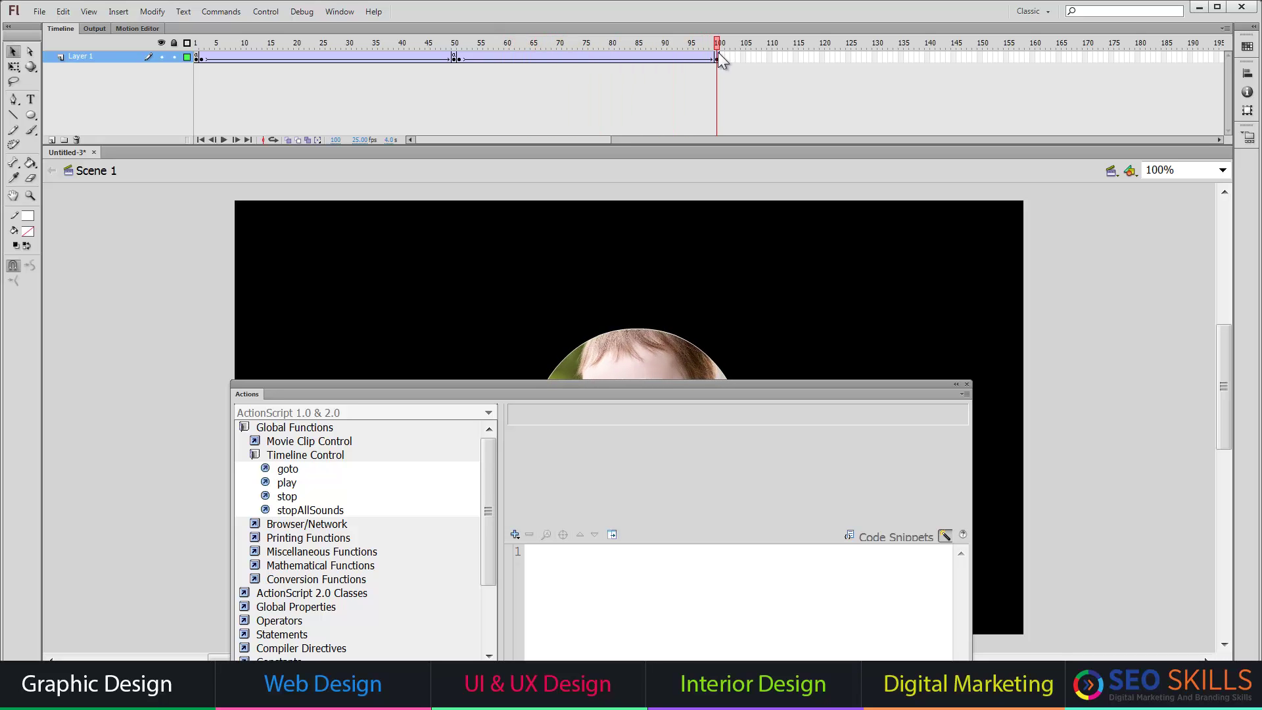
left_click(718, 58)
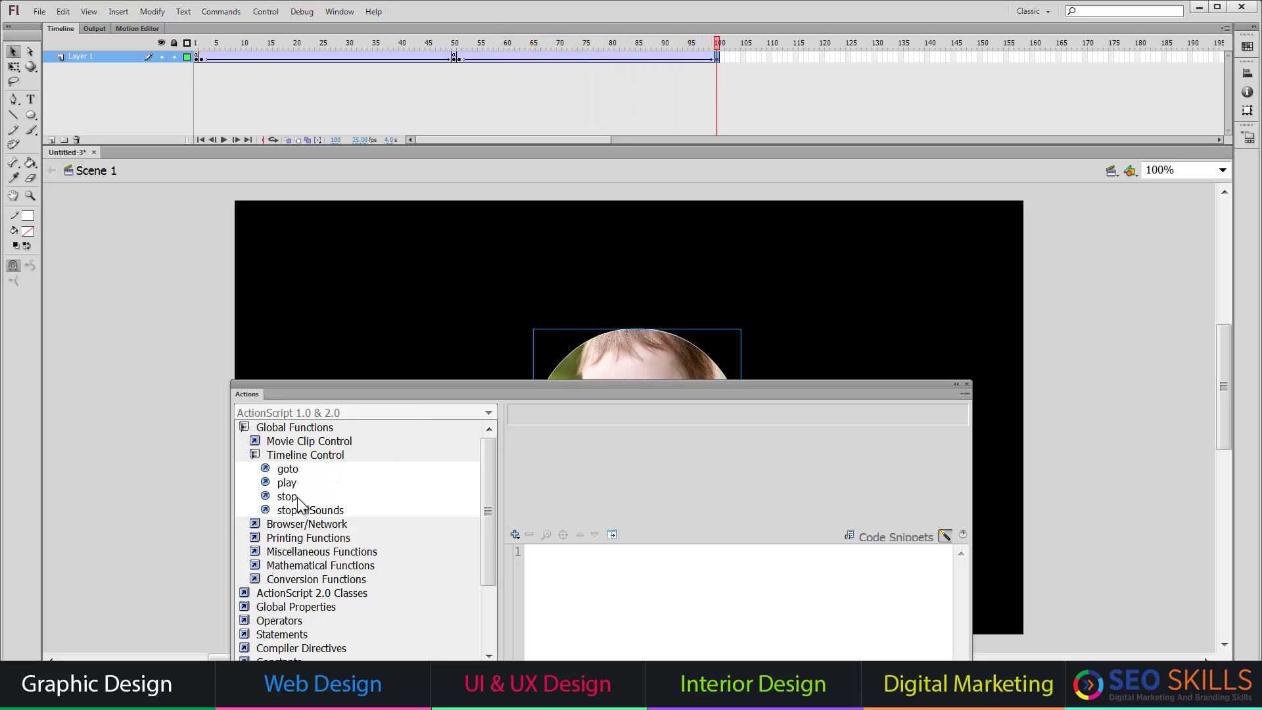
left_click_drag(297, 501, 632, 583)
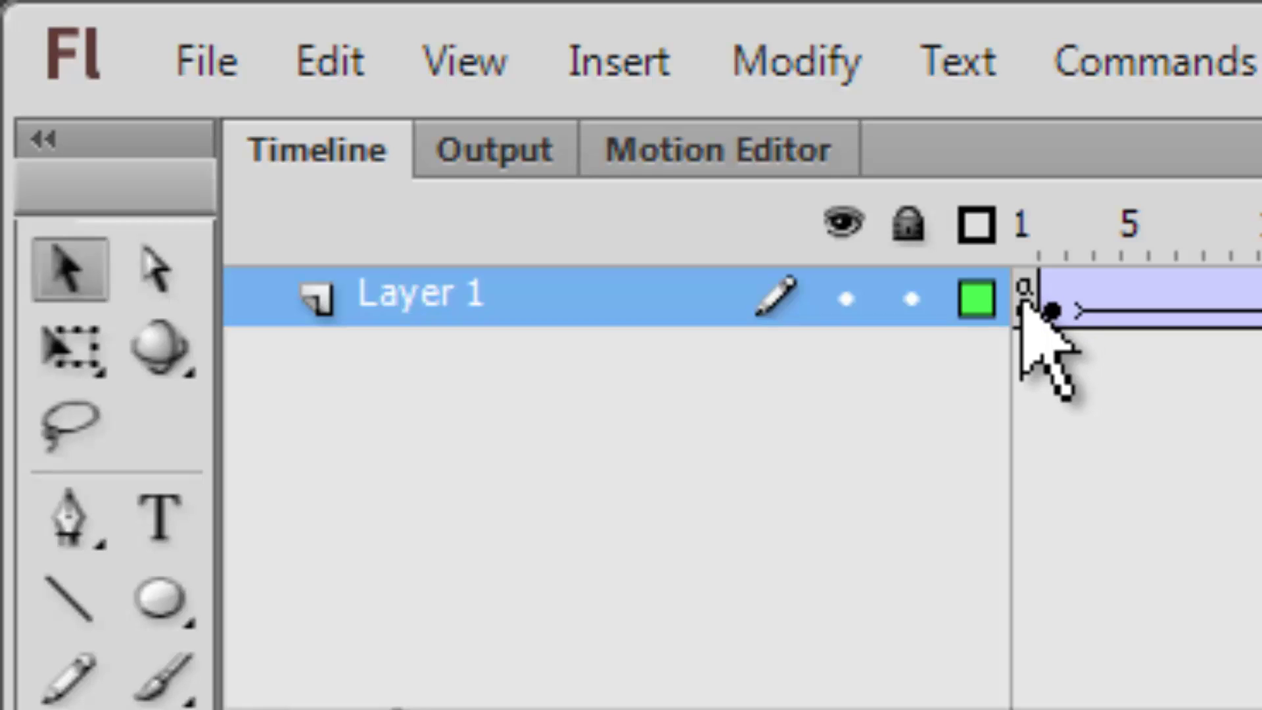
Step: Review the scripts on the keyframes at frames 1, 50, 51 and 100
left_click(1023, 305)
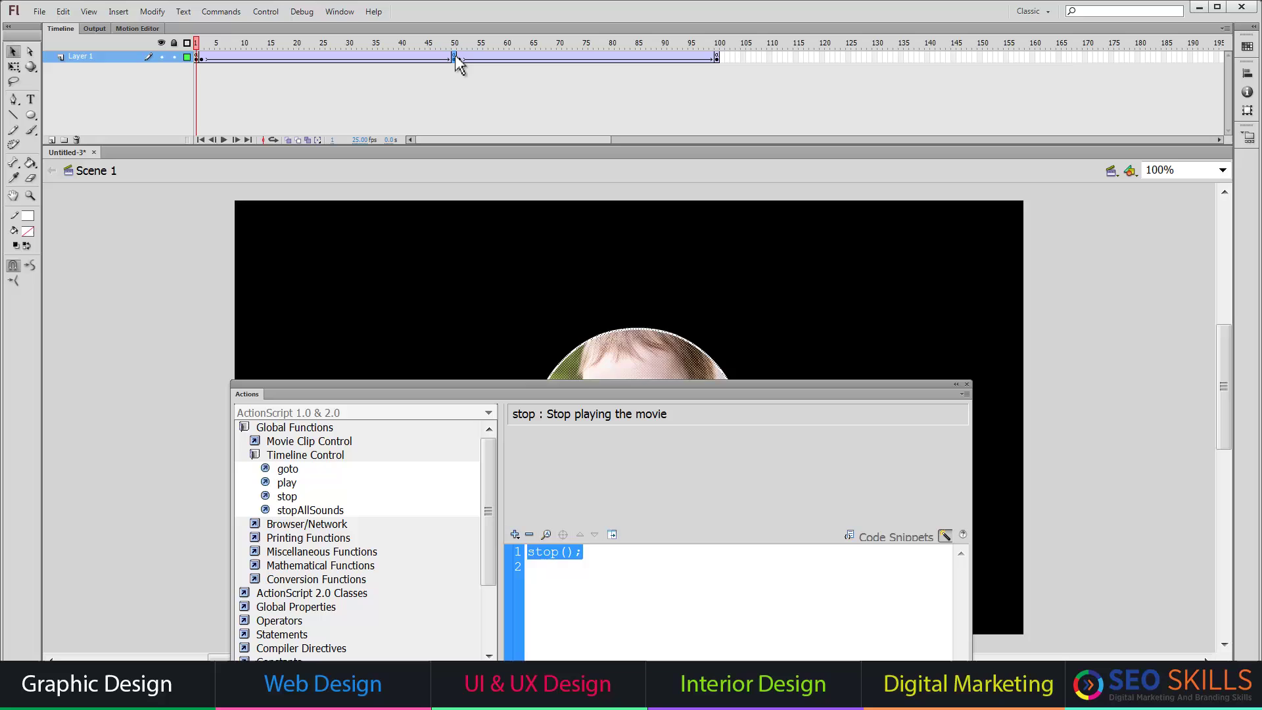
left_click(455, 55)
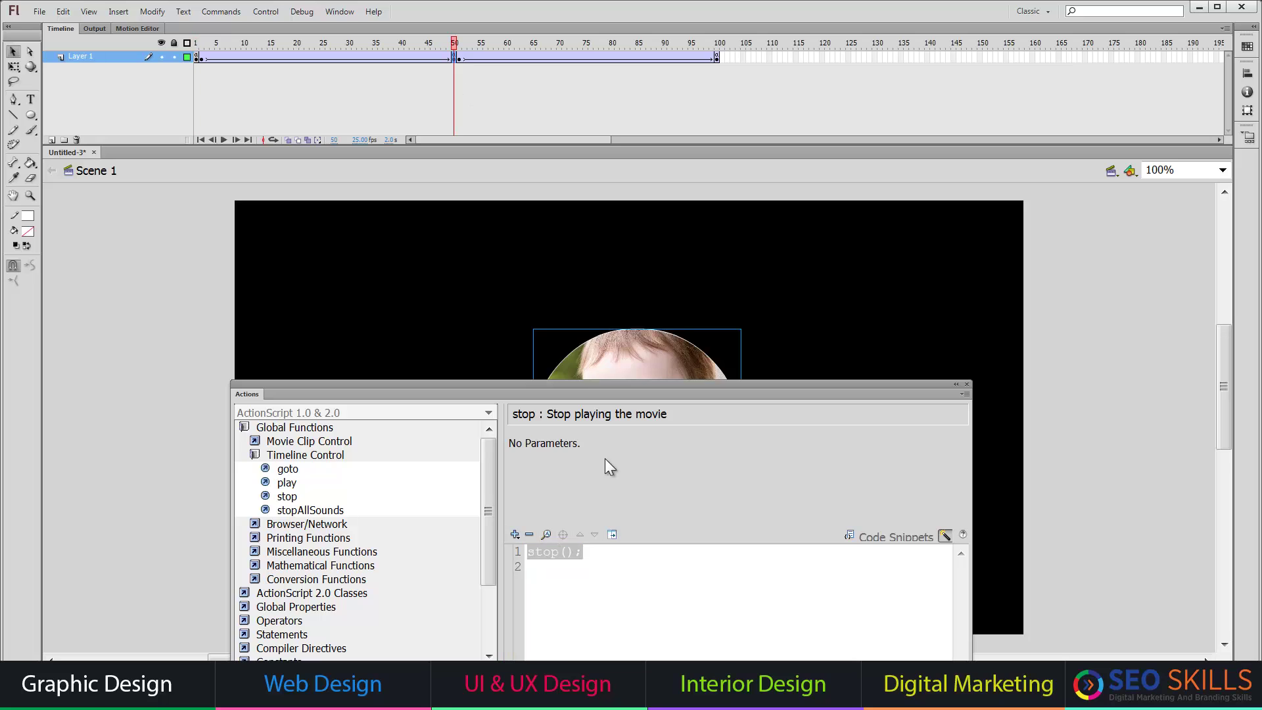
left_click(460, 57)
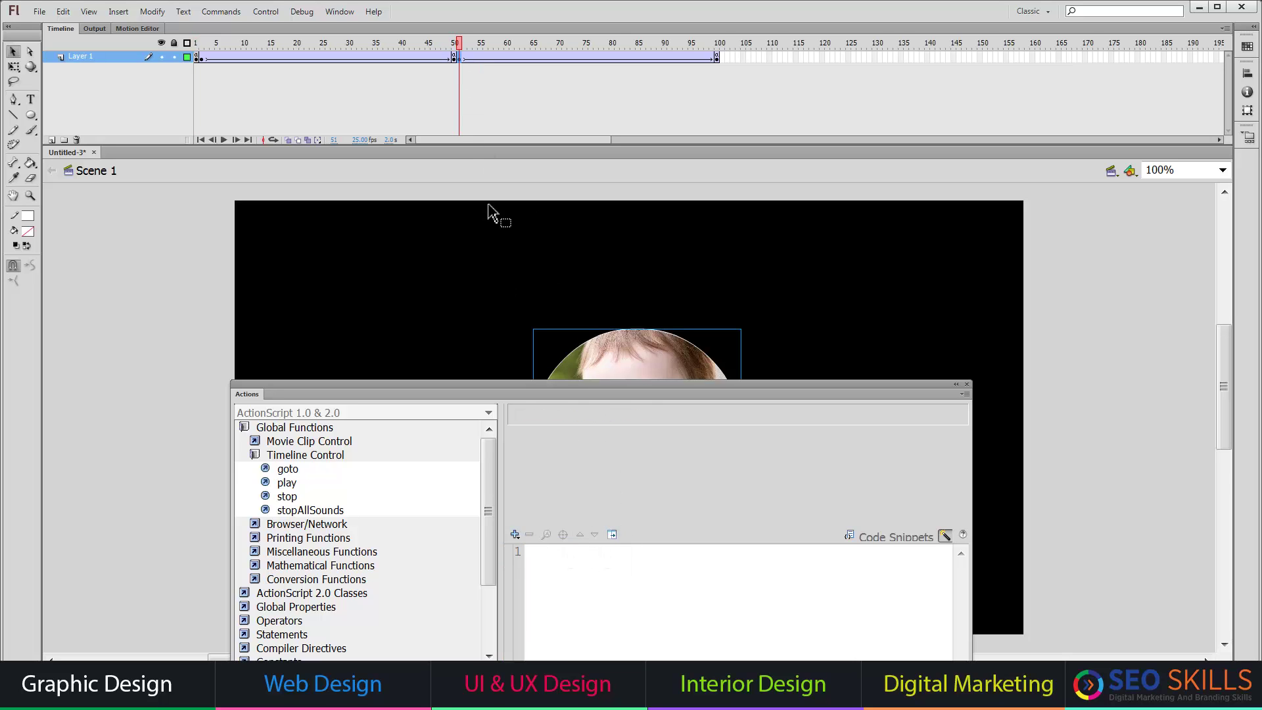
left_click(716, 58)
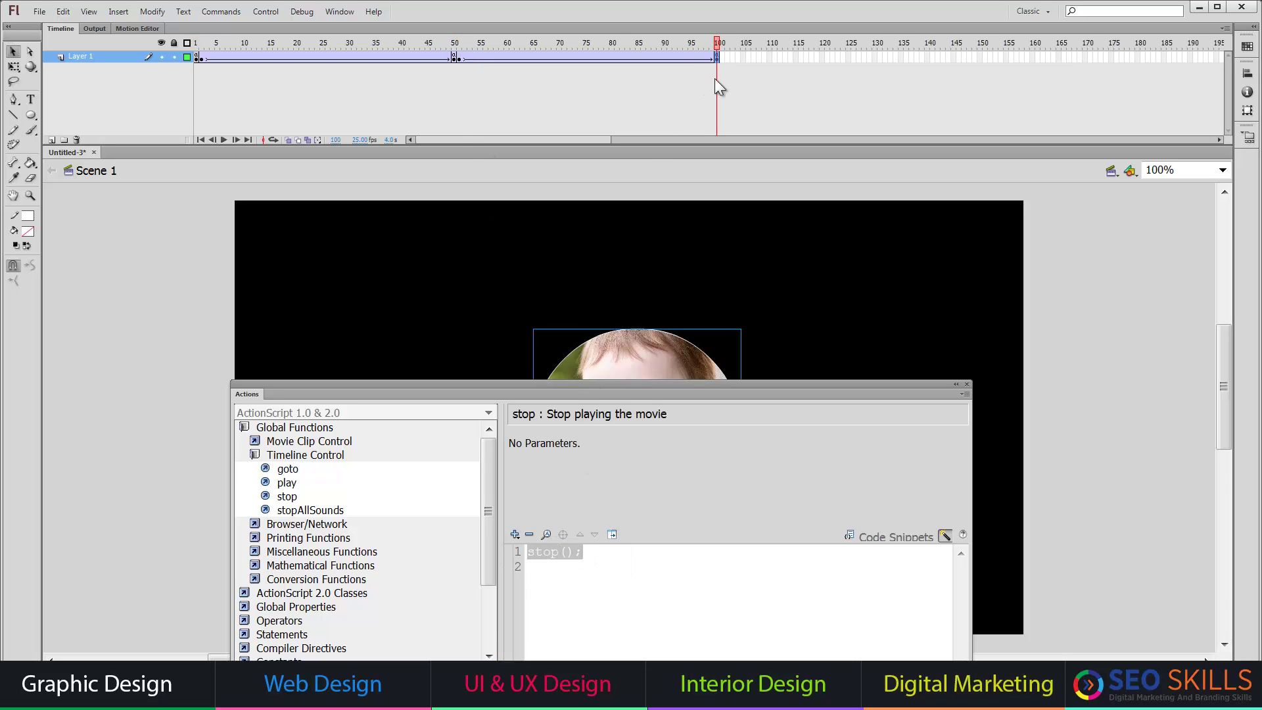
Step: Add a new layer above the photo layer and draw a pink-filled circle larger than the photo on it
left_click(967, 384)
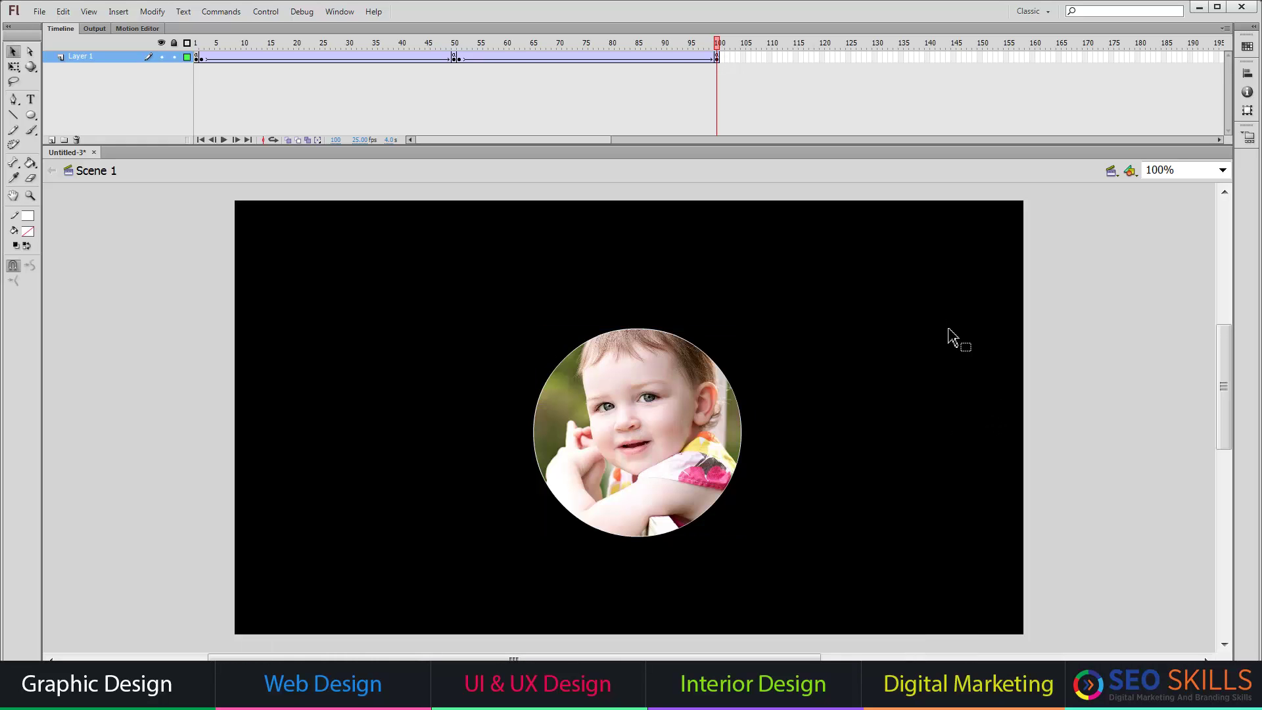
left_click(52, 140)
left_click(31, 114)
left_click(28, 231)
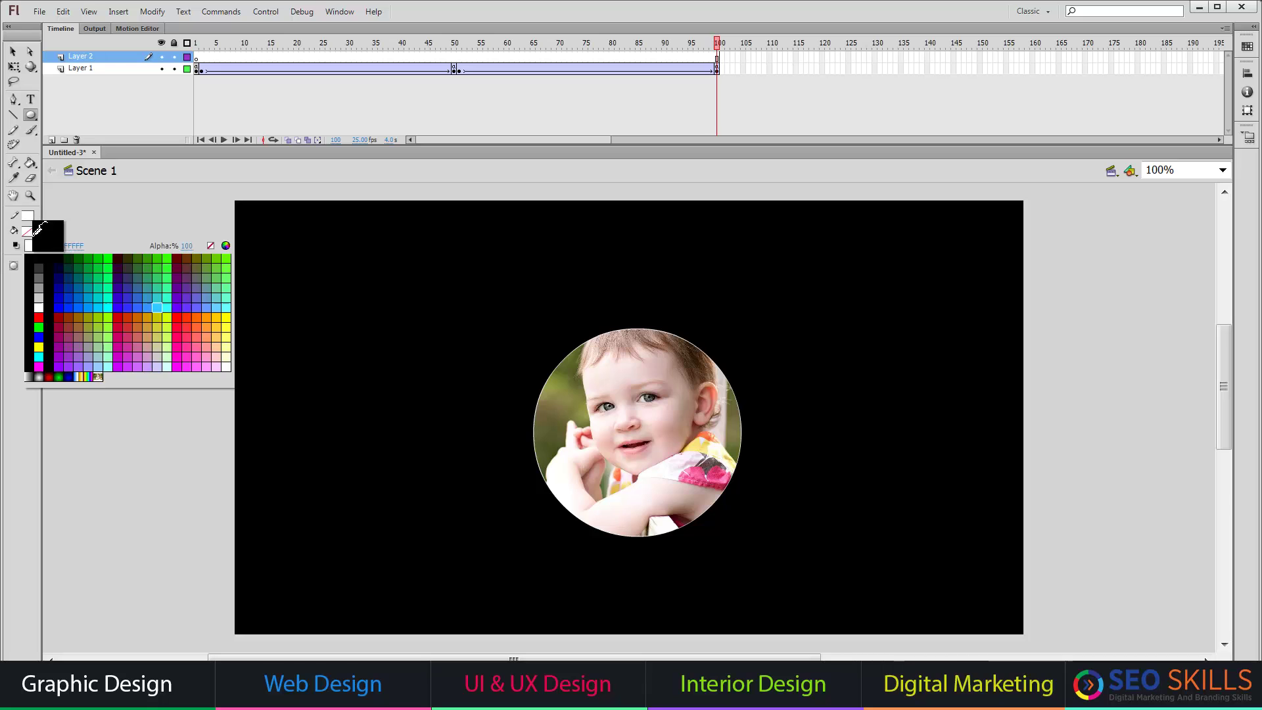
left_click(183, 339)
left_click_drag(156, 275, 456, 555)
Step: Select the pink circle with its outline and convert it to a Button symbol
left_click(13, 51)
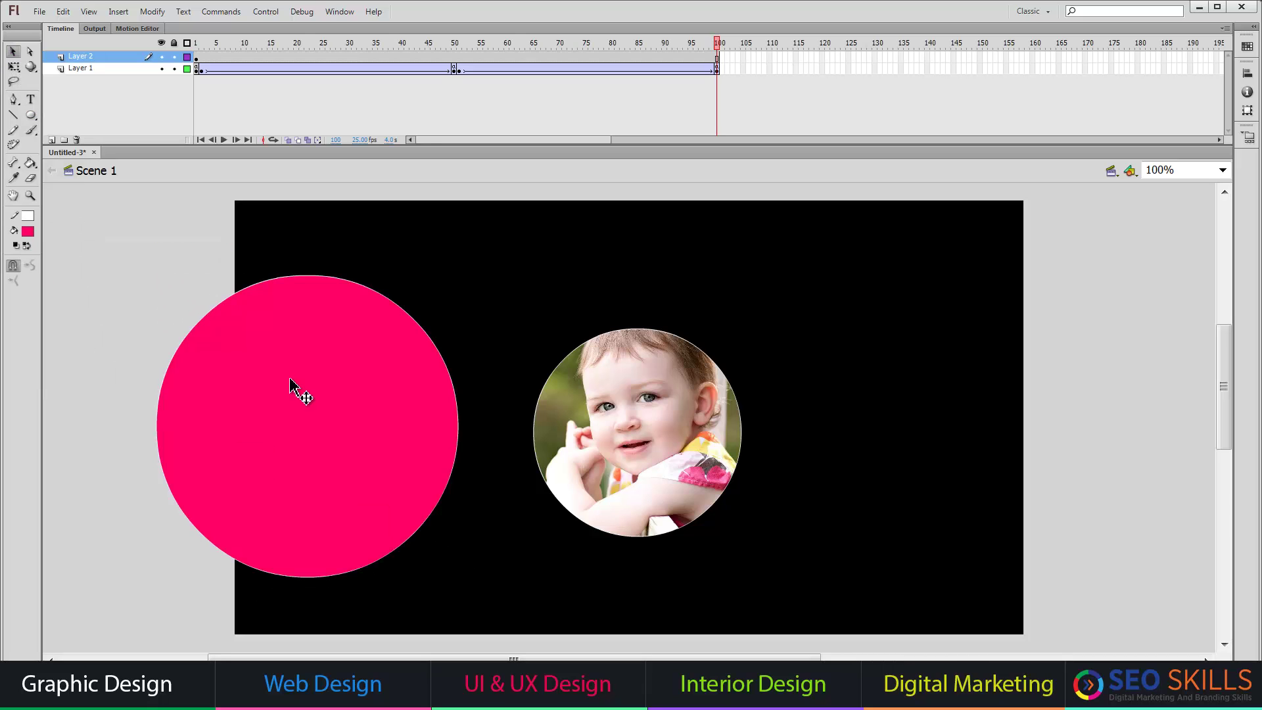
double_click(290, 383)
key("F8")
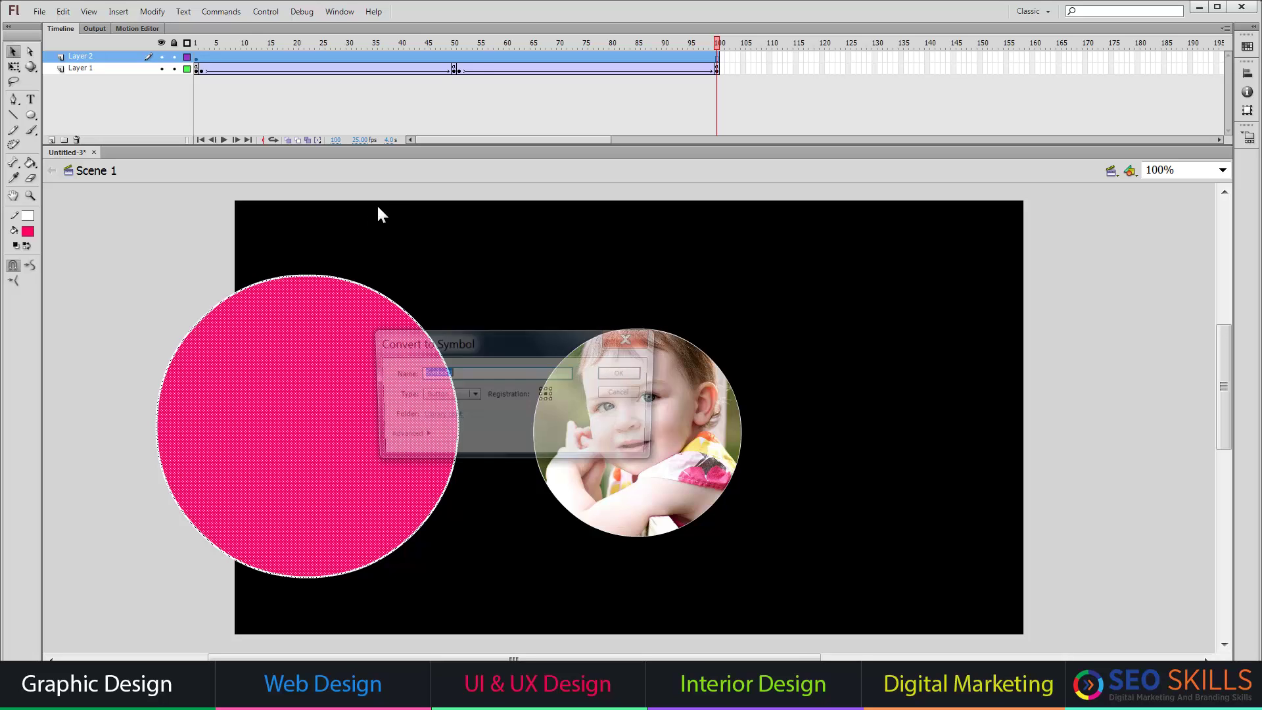
key("Return")
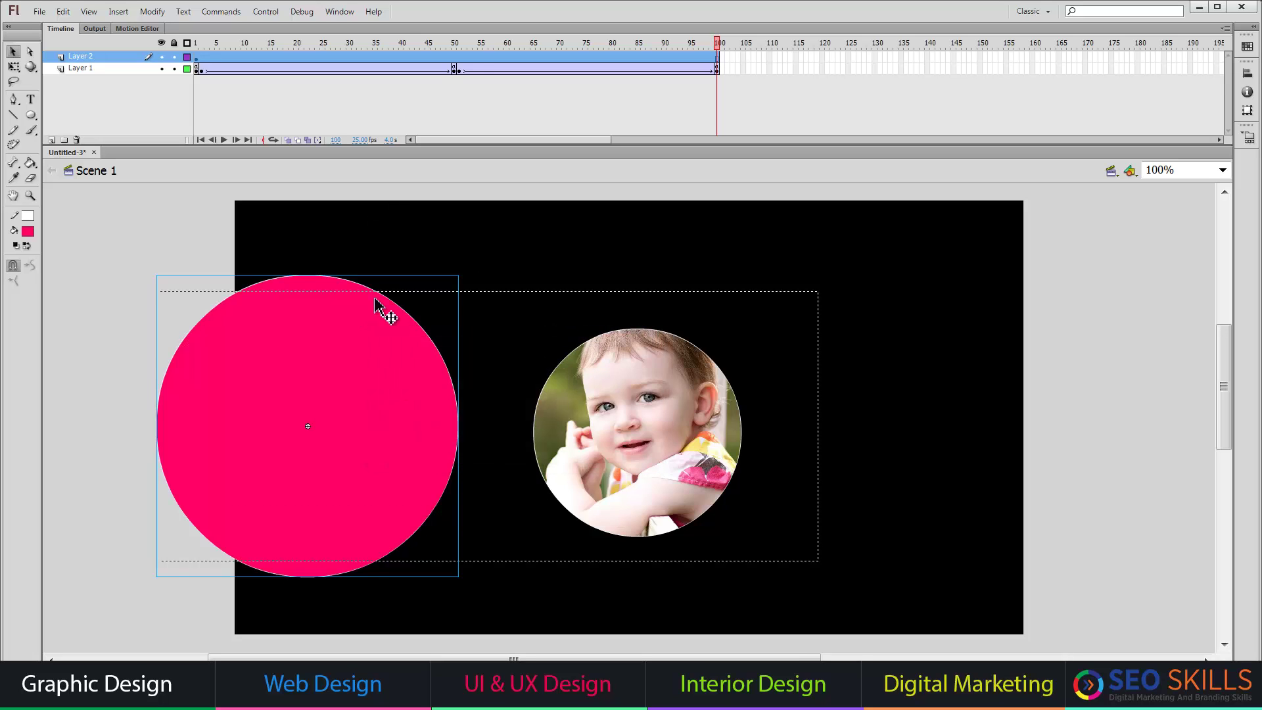
Step: Move the button symbol's Up keyframe to the Hit frame and return to Scene 1
double_click(385, 306)
left_click_drag(206, 57, 279, 58)
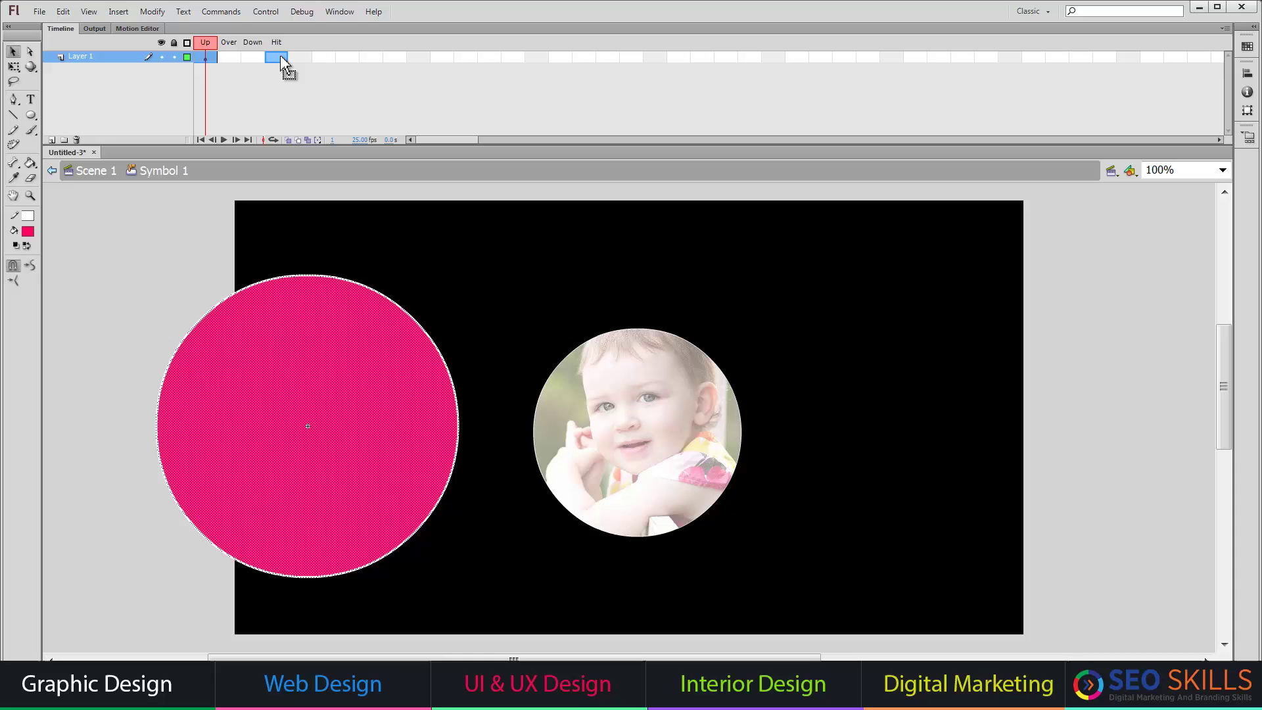
left_click(92, 171)
Step: Centre the invisible button over the circular photo
left_click(450, 283)
left_click_drag(388, 431, 698, 427)
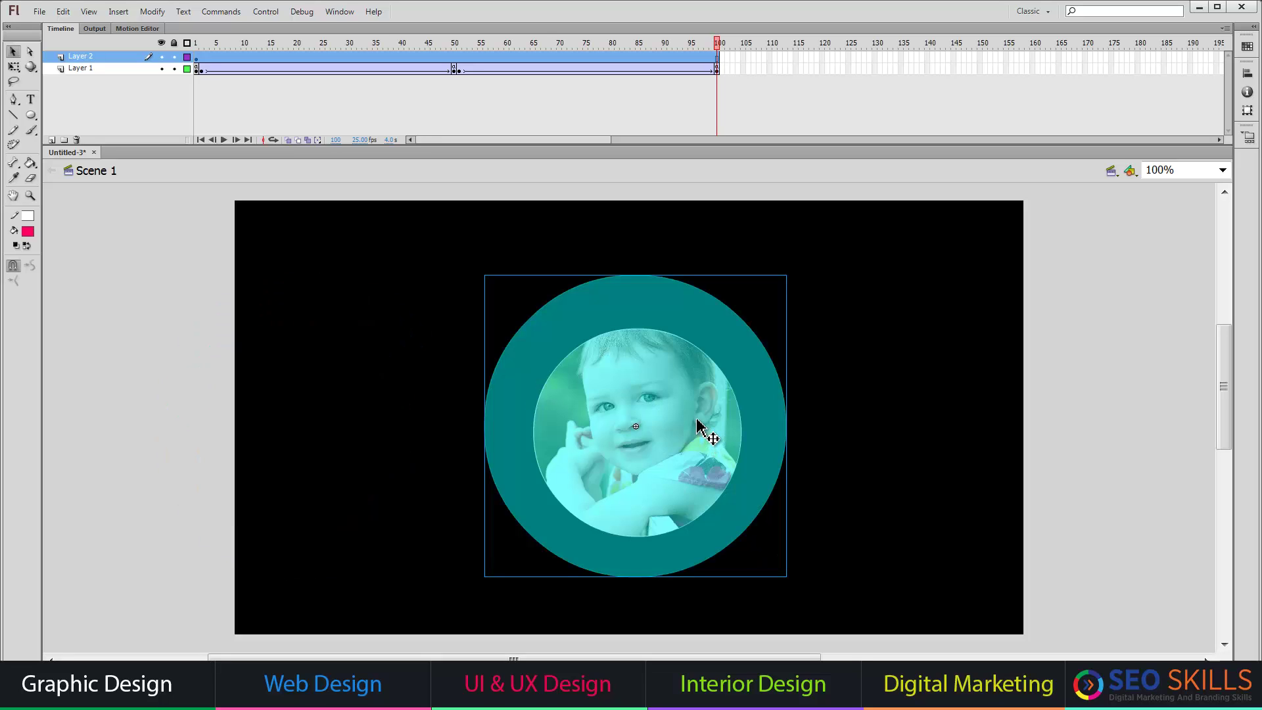
left_click(848, 406)
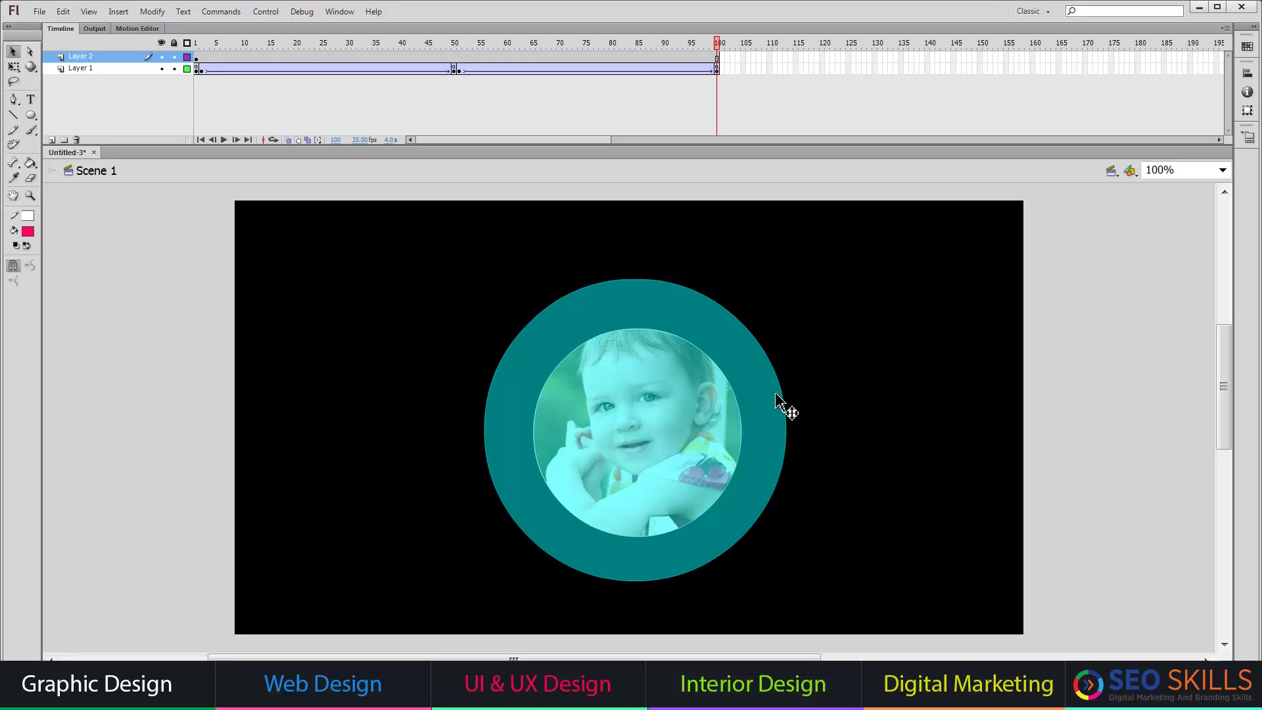
left_click(773, 396)
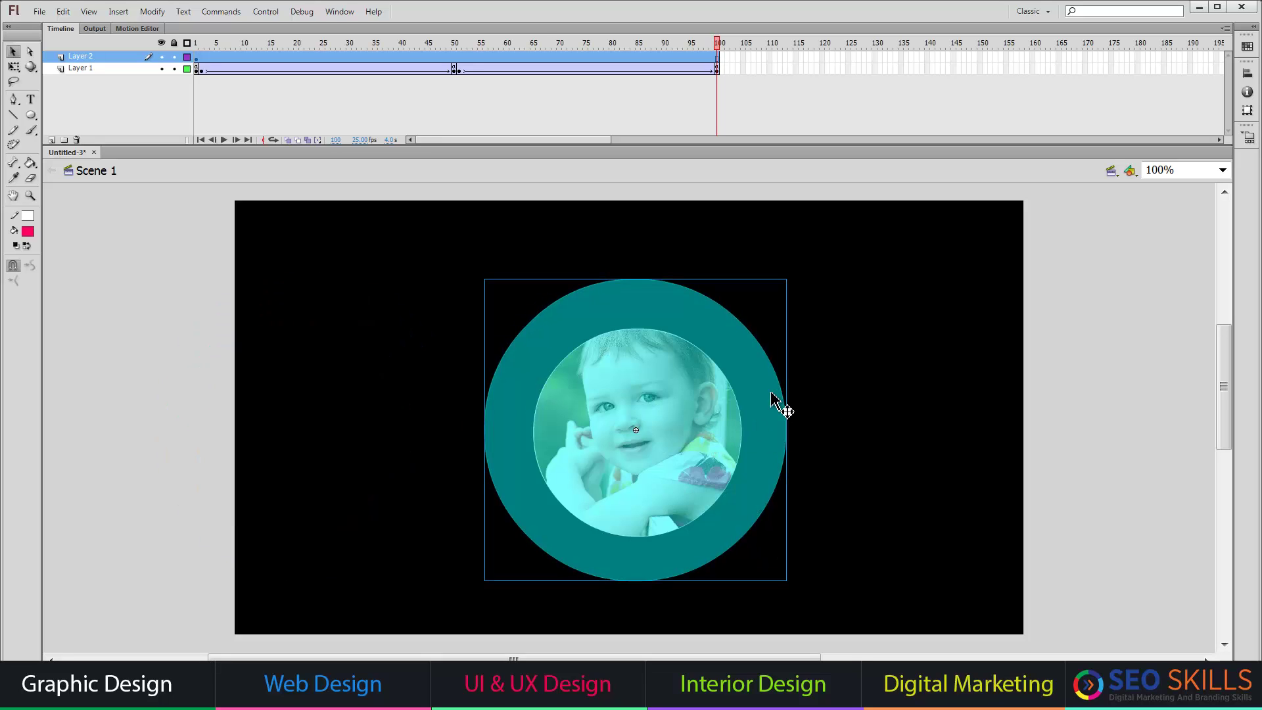
Step: Add a goto action to the invisible button and set it to go to and play frame 2
left_click(397, 248)
left_click(610, 299)
left_click(340, 12)
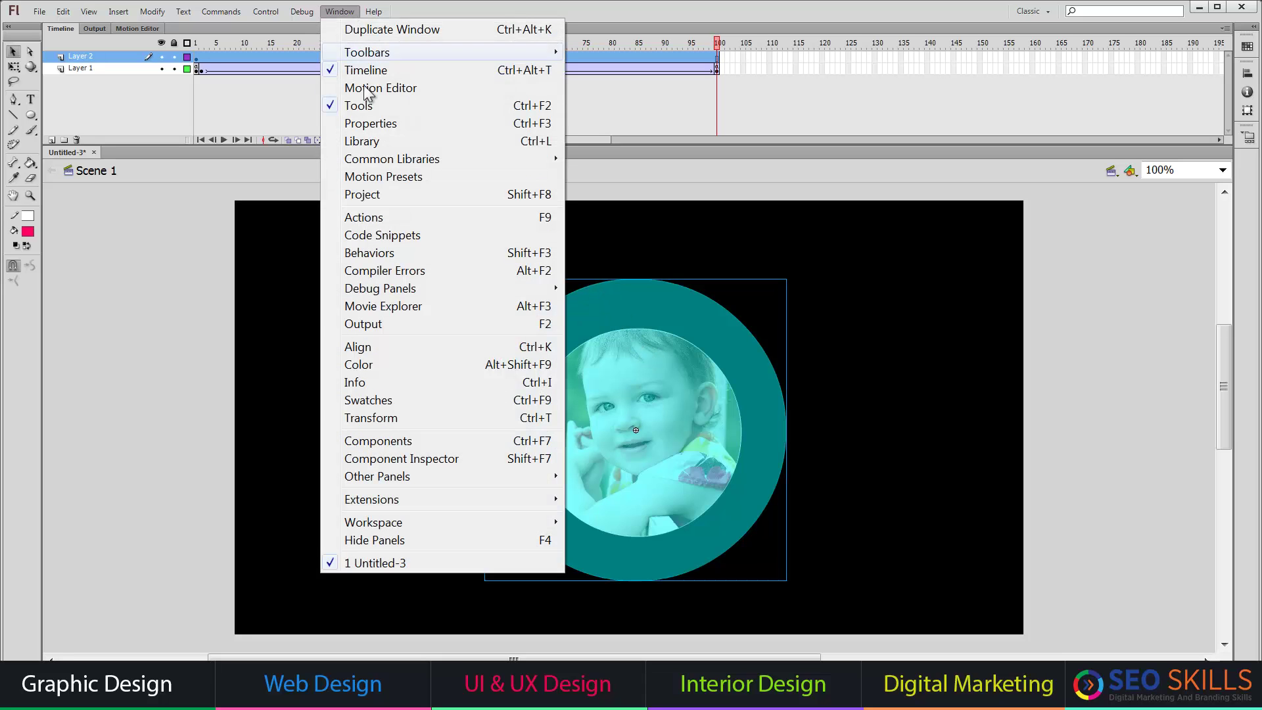
left_click(386, 216)
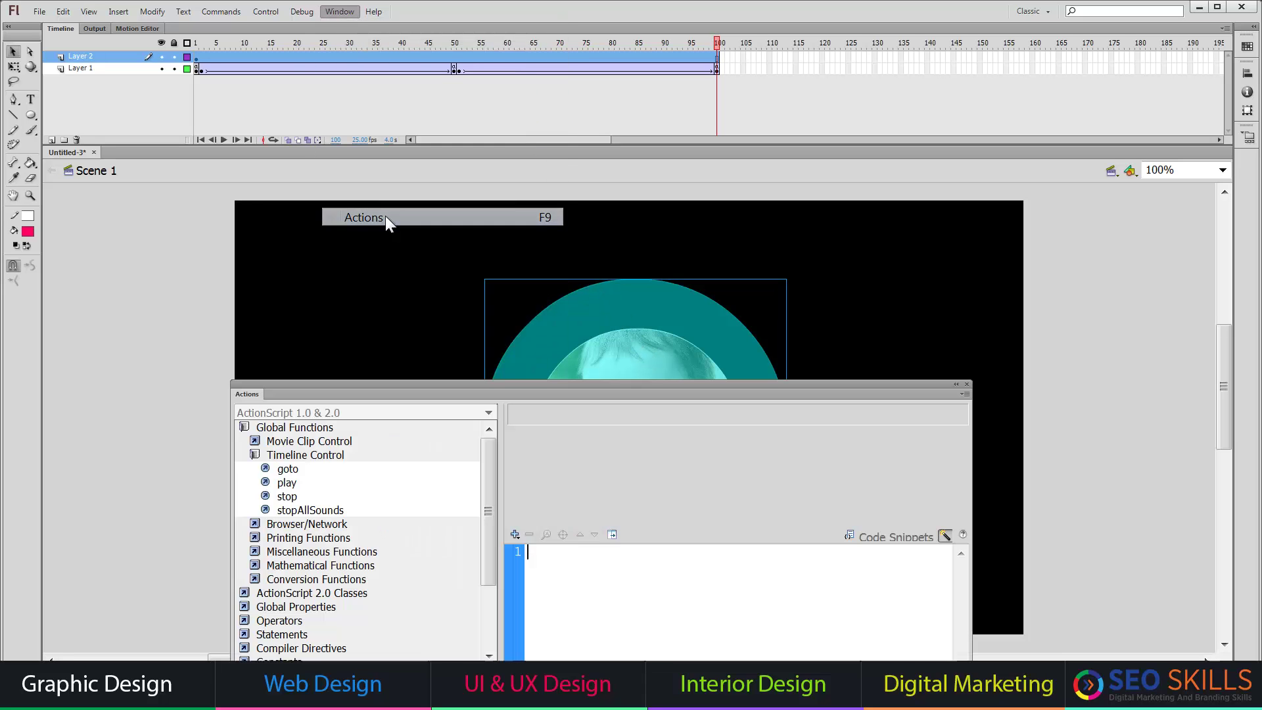
double_click(287, 469)
double_click(678, 485)
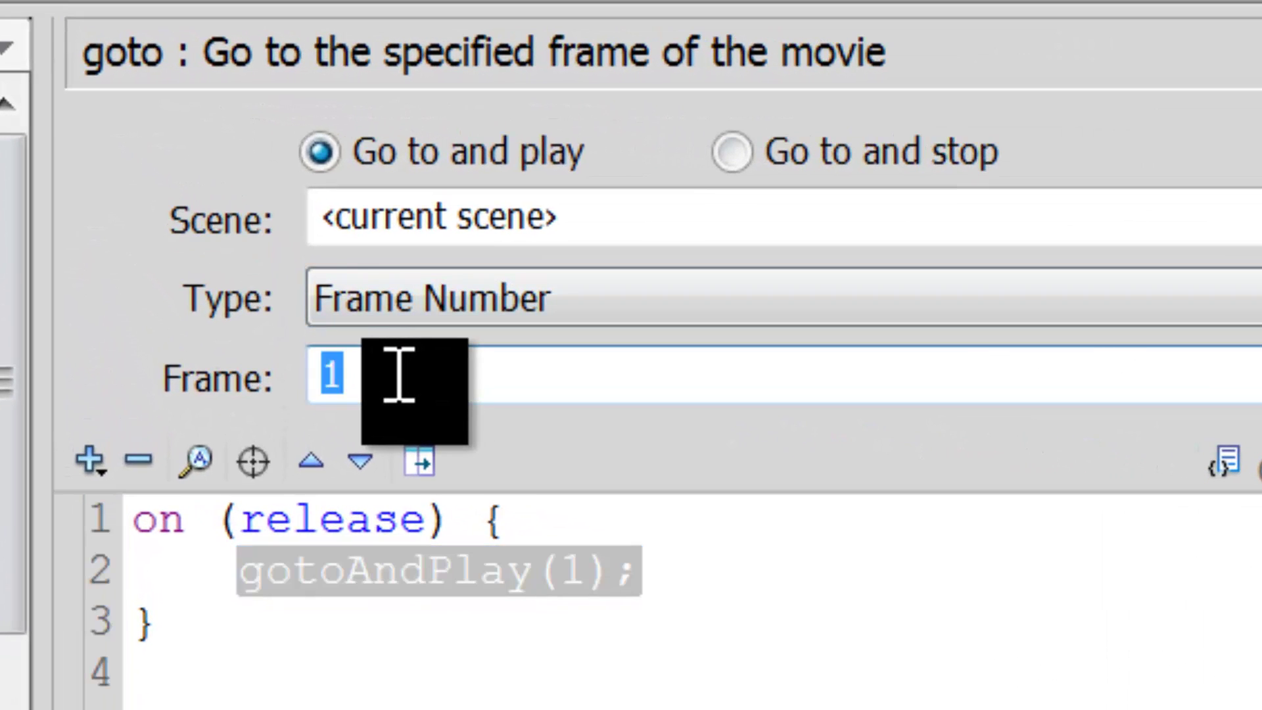
type("2")
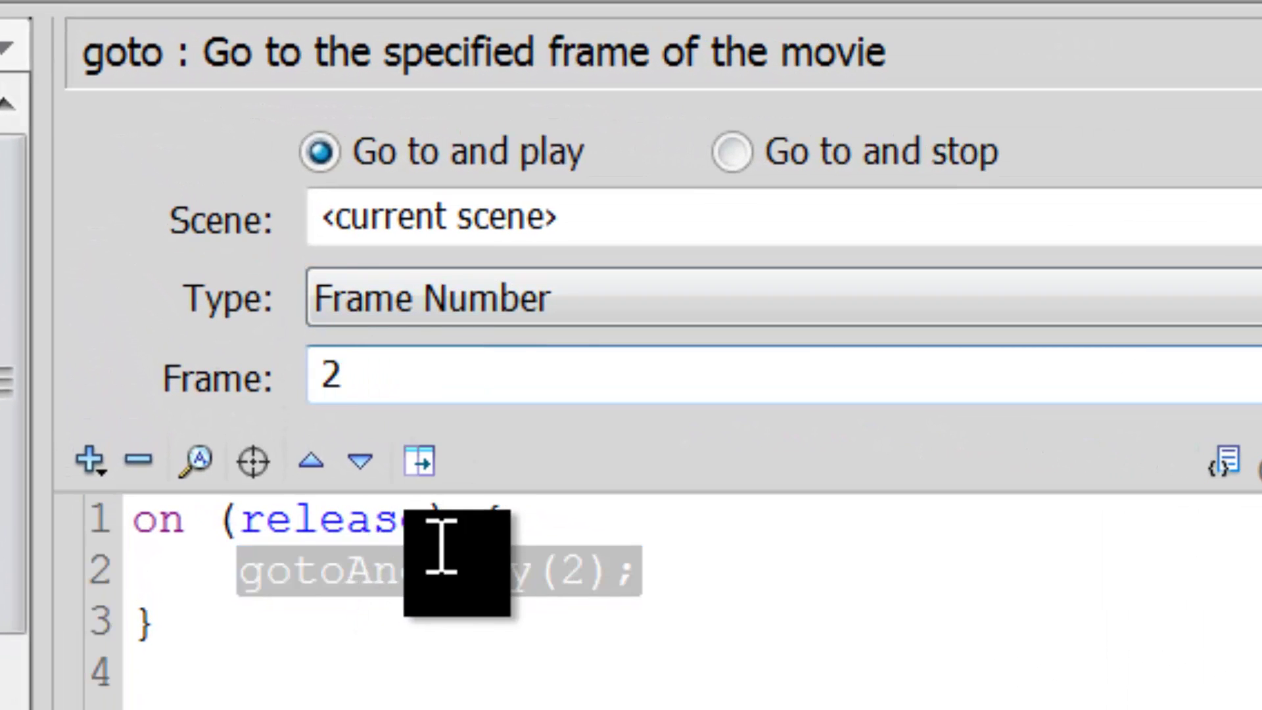
Step: Set Roll Over as the only trigger event of the button's handler
left_click(306, 521)
left_click(327, 218)
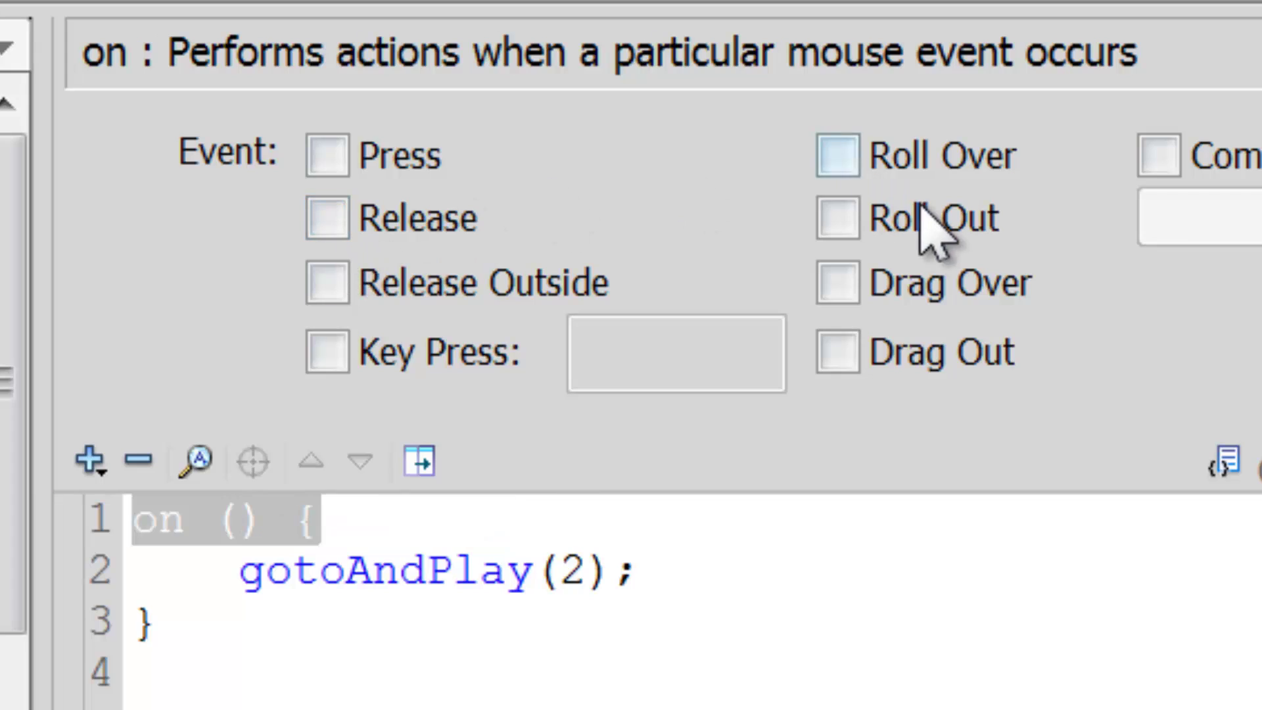
left_click(903, 163)
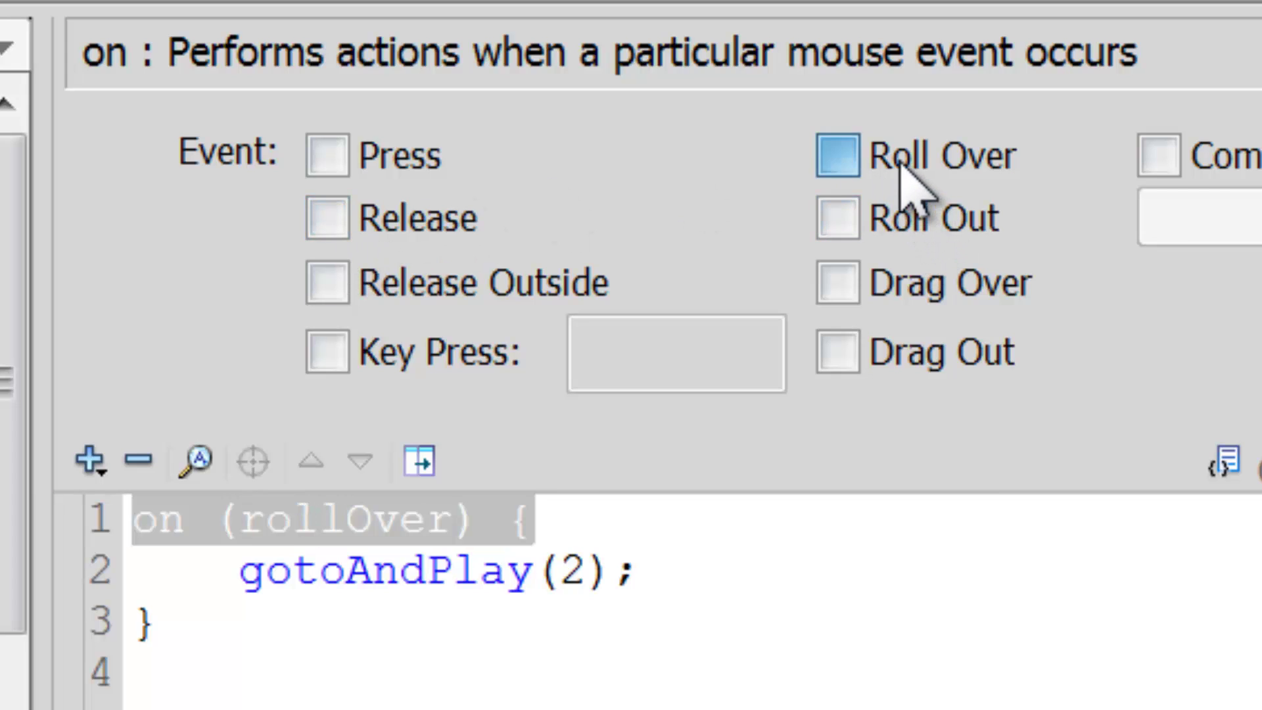
Step: Add a second goto action below the rollOver block and set Roll Out as its only trigger event
left_click(183, 628)
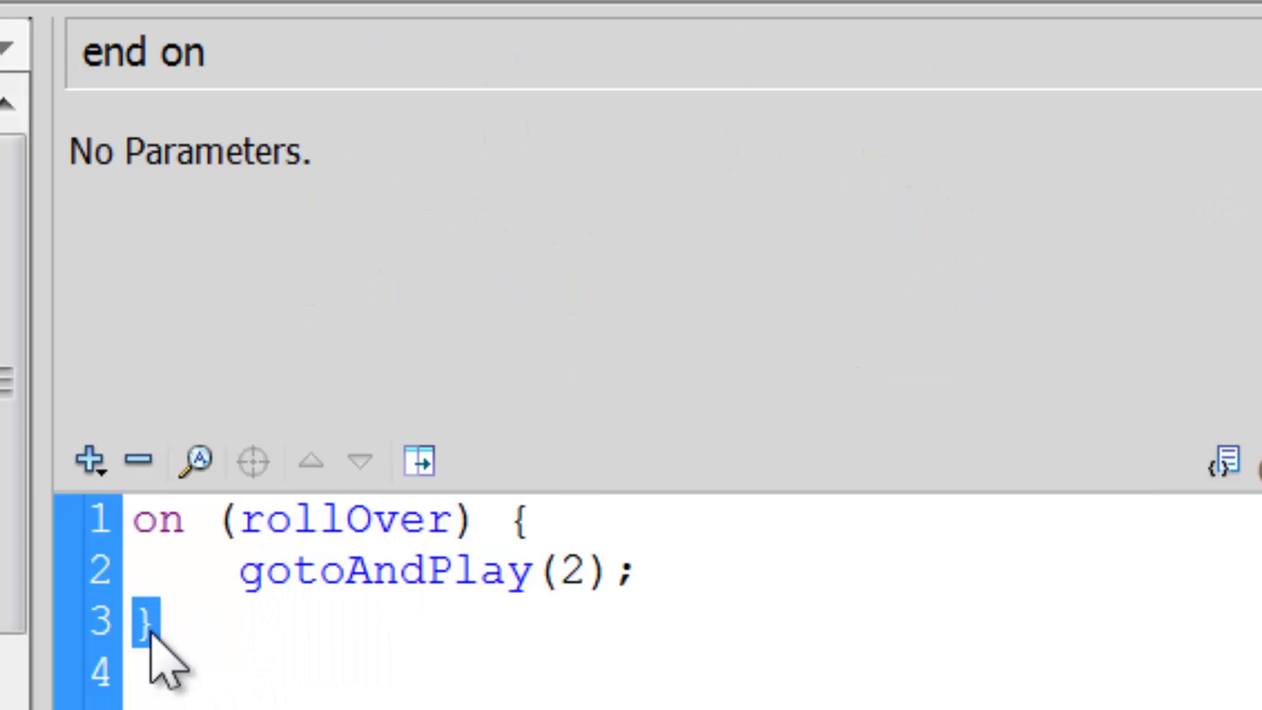
key("Escape")
key("g")
key("p")
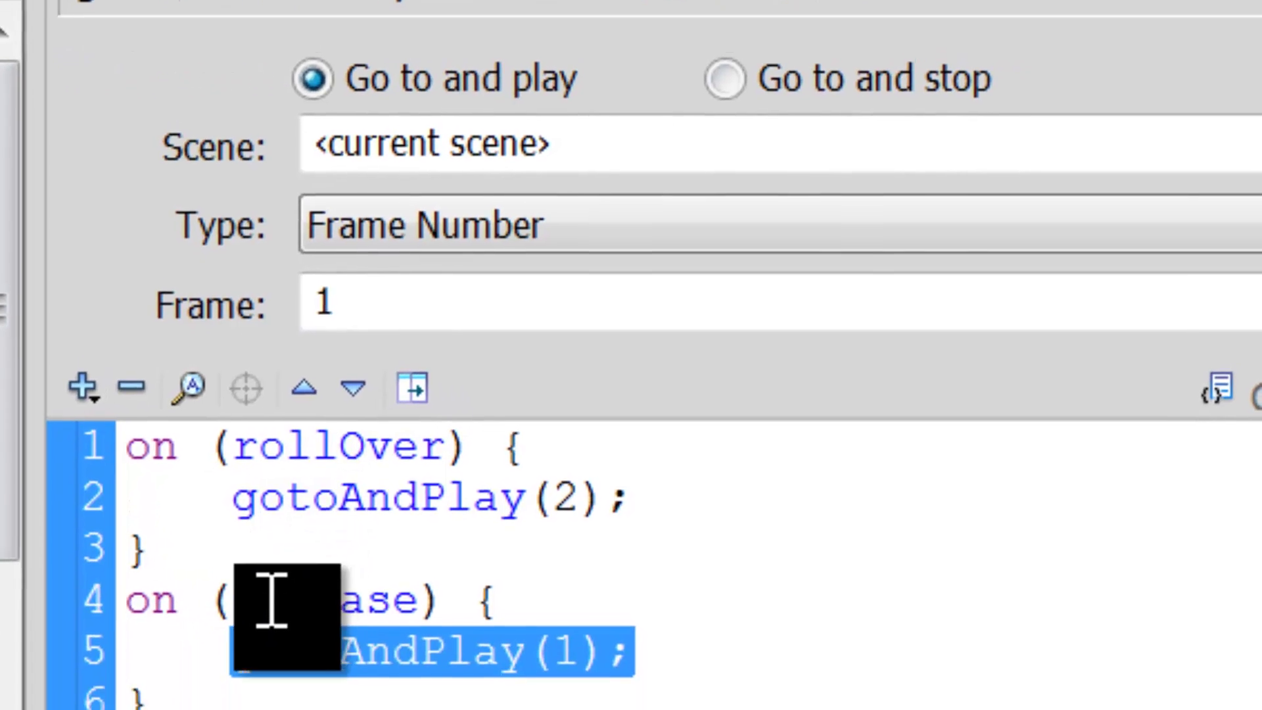
left_click(280, 672)
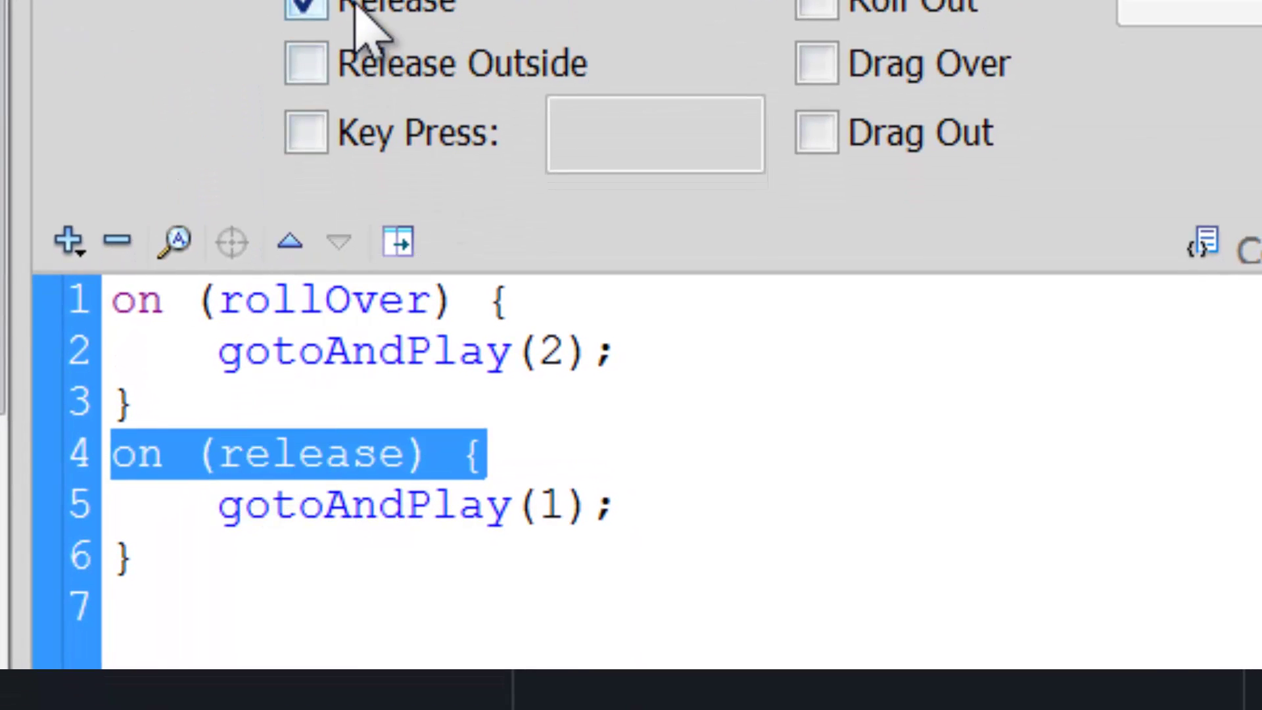
left_click(355, 3)
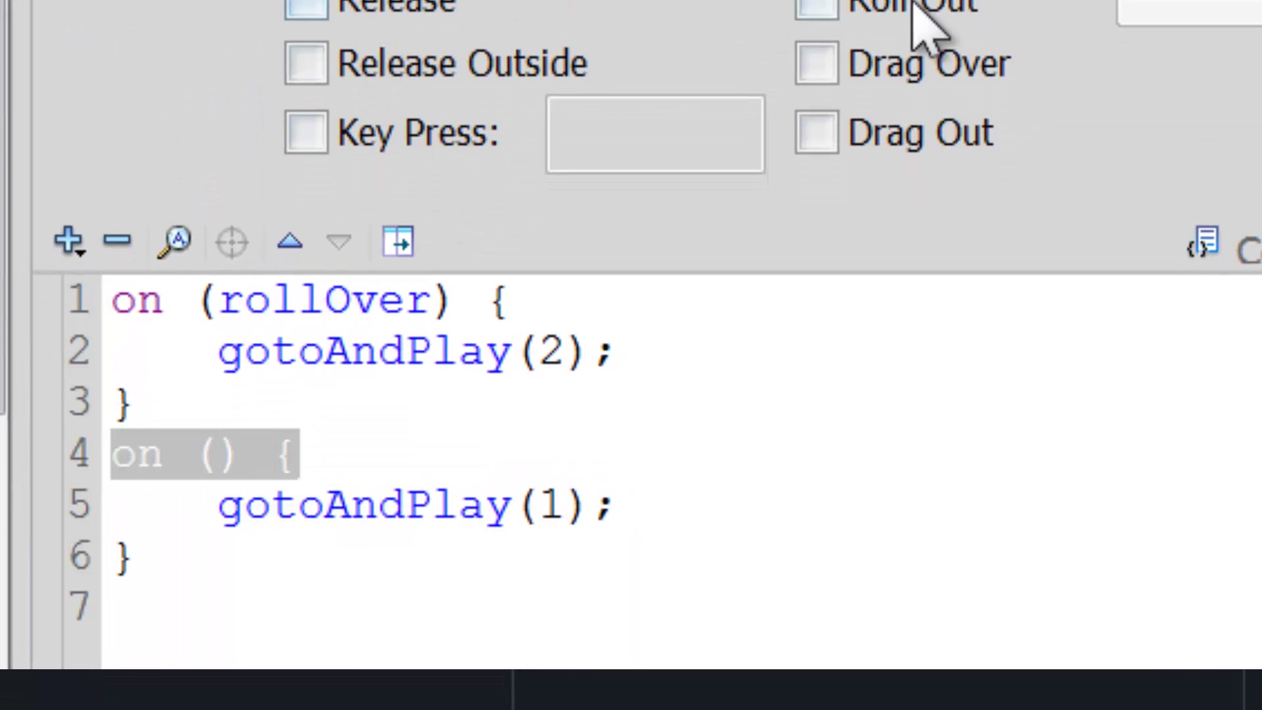
left_click(855, 8)
Step: Set the target frame of the rollOut block's gotoAndPlay action to 51
left_click(394, 519)
double_click(447, 158)
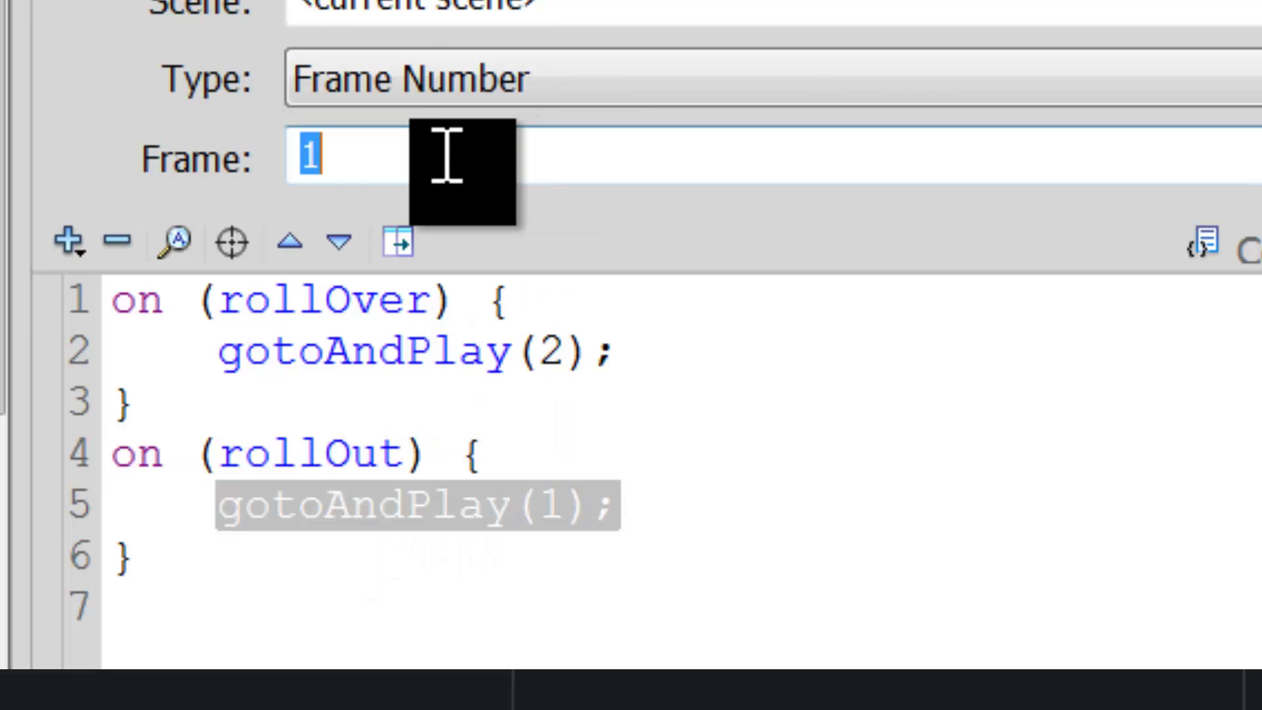
type("51")
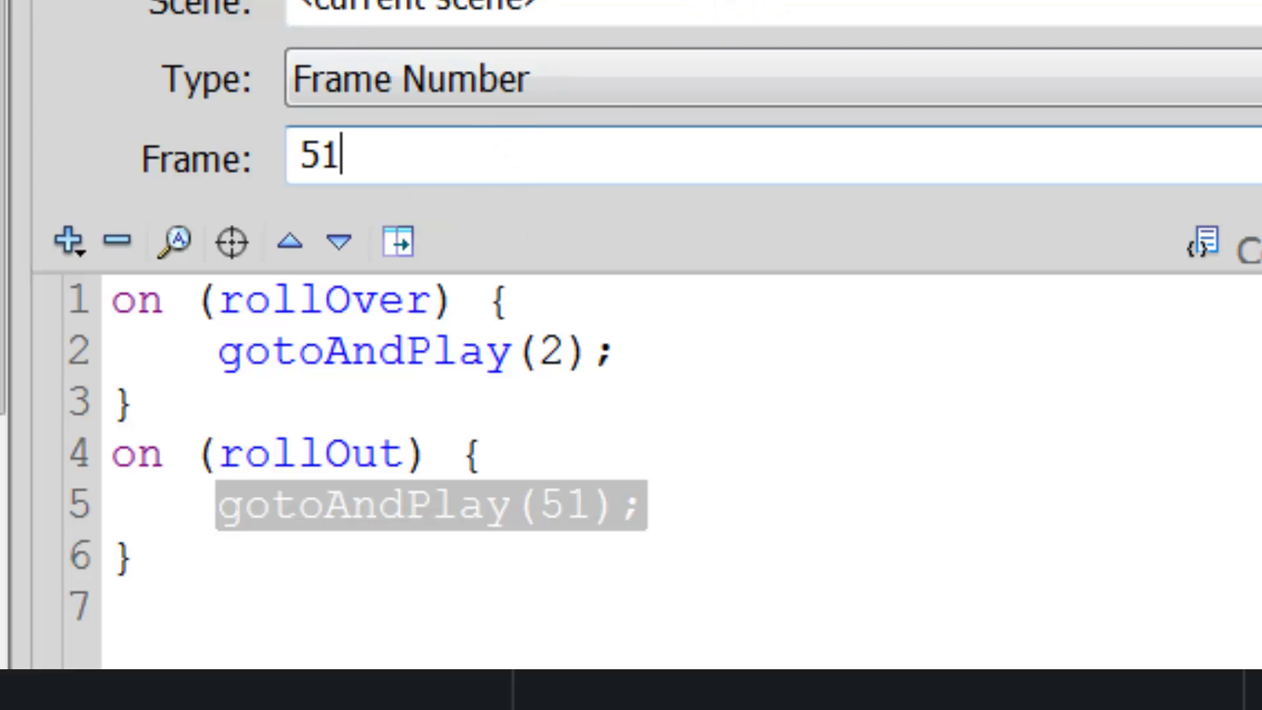
Step: Review the rollOver and rollOut script lines and compare their target frames with Layer 1's keyframes at frames 2 and 51
left_click(298, 301)
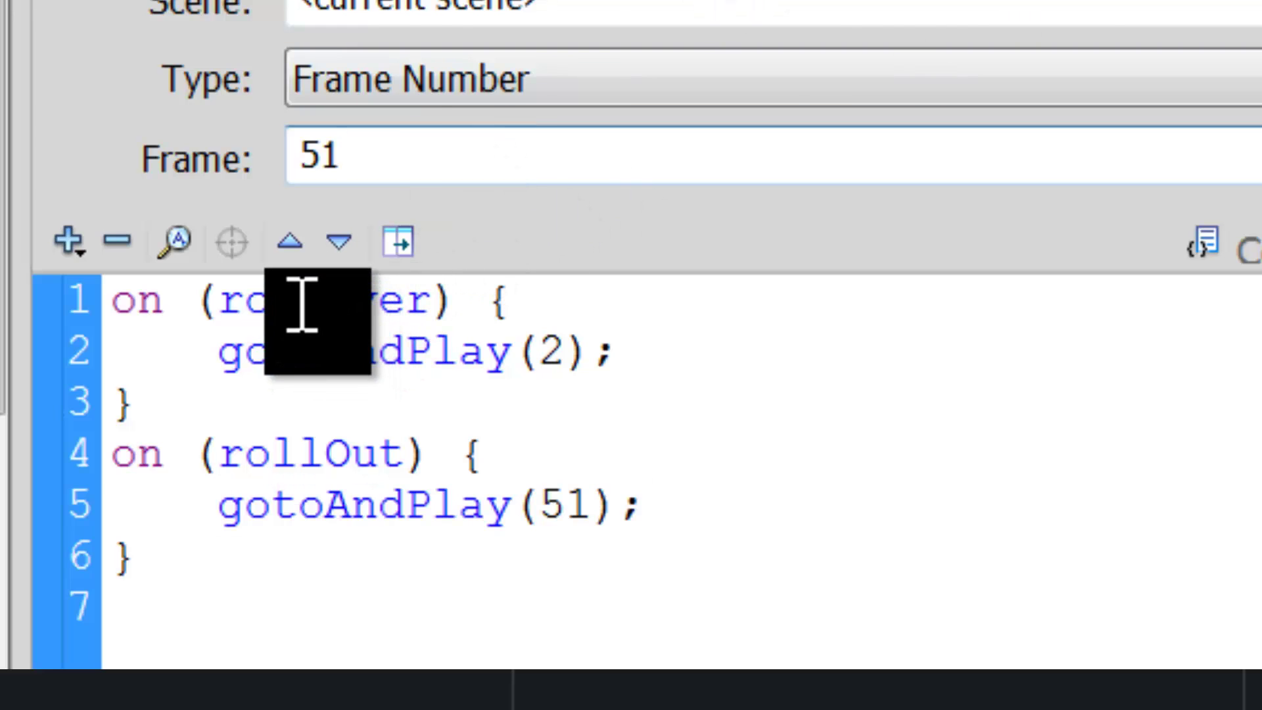
left_click(427, 360)
double_click(366, 172)
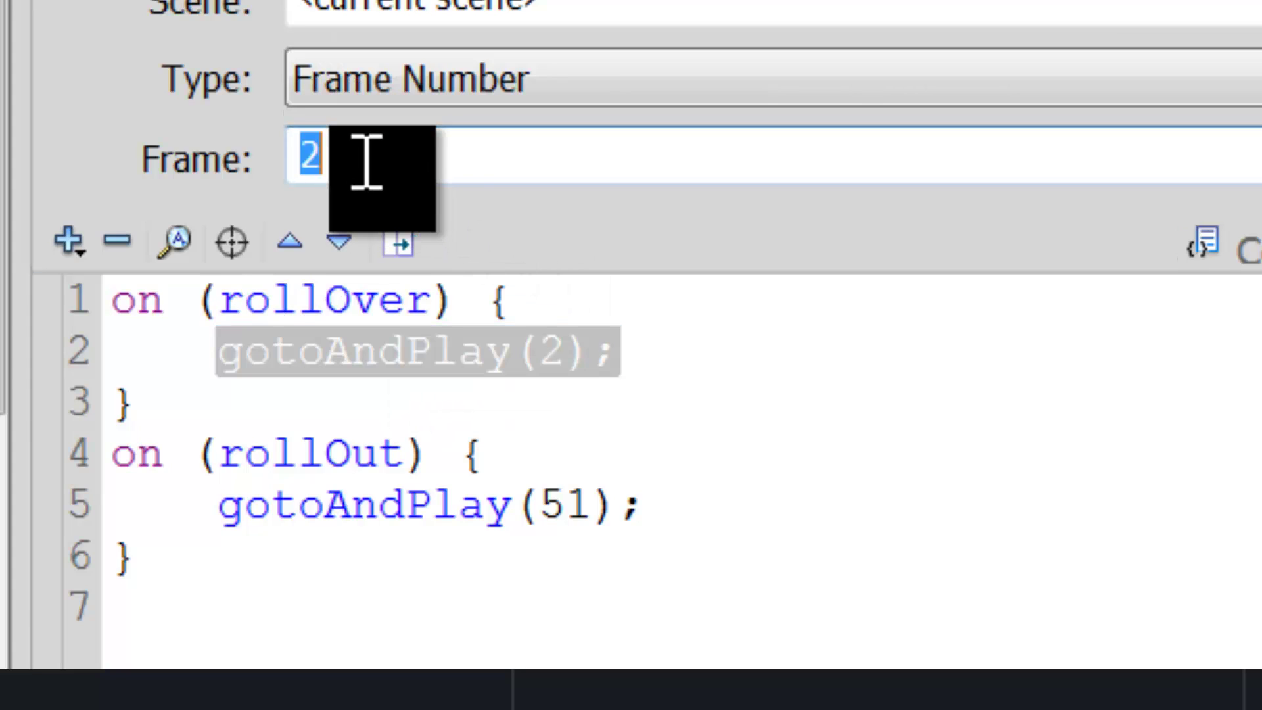
left_click(314, 460)
left_click(344, 538)
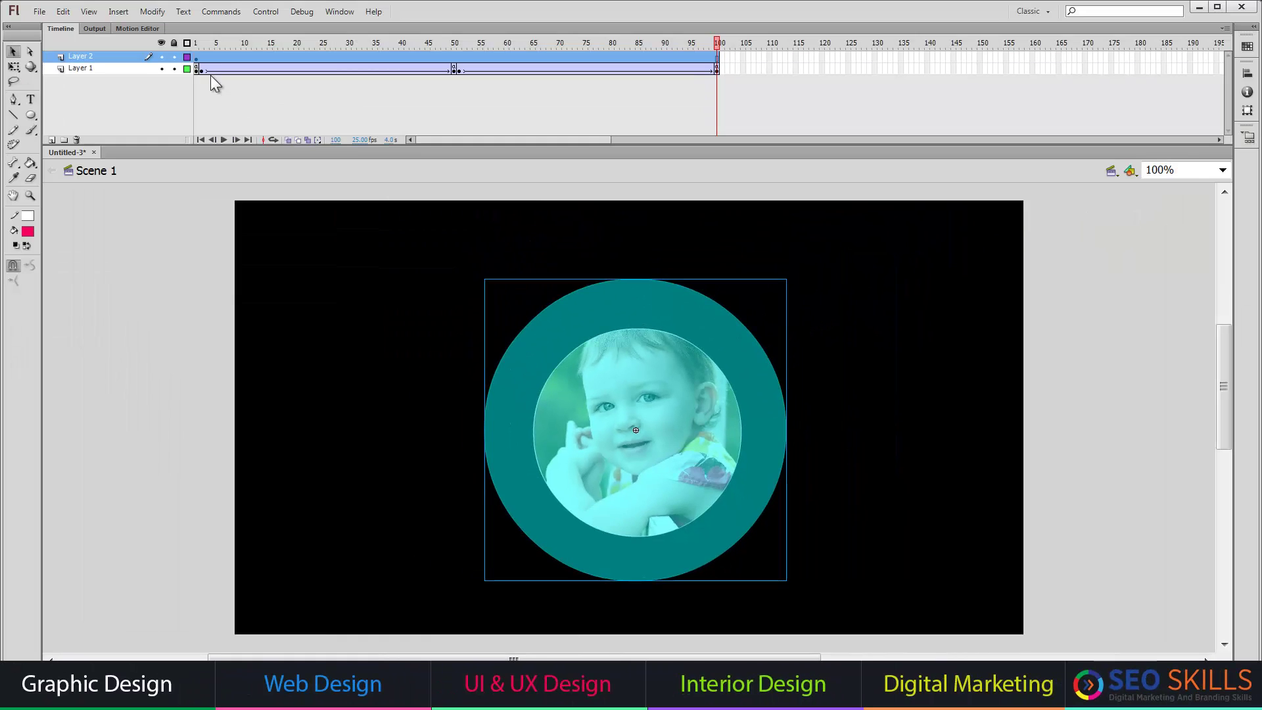
left_click(202, 70)
left_click(461, 69)
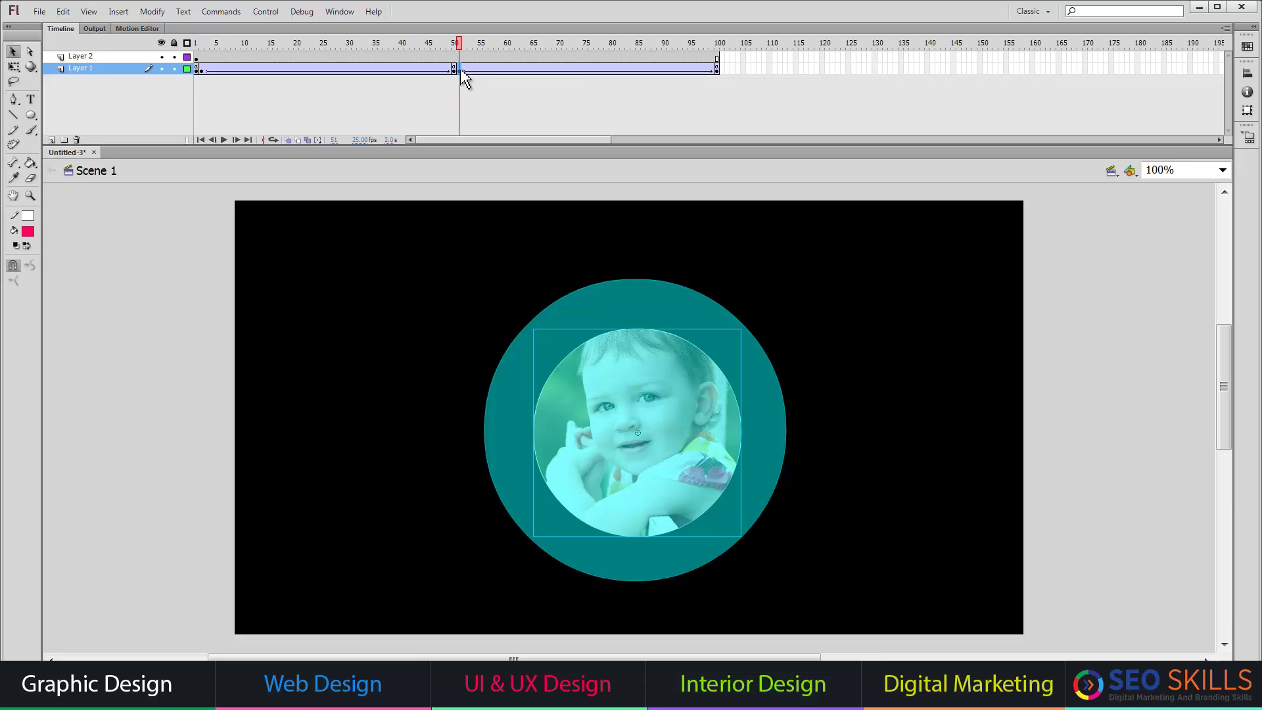
left_click(403, 247)
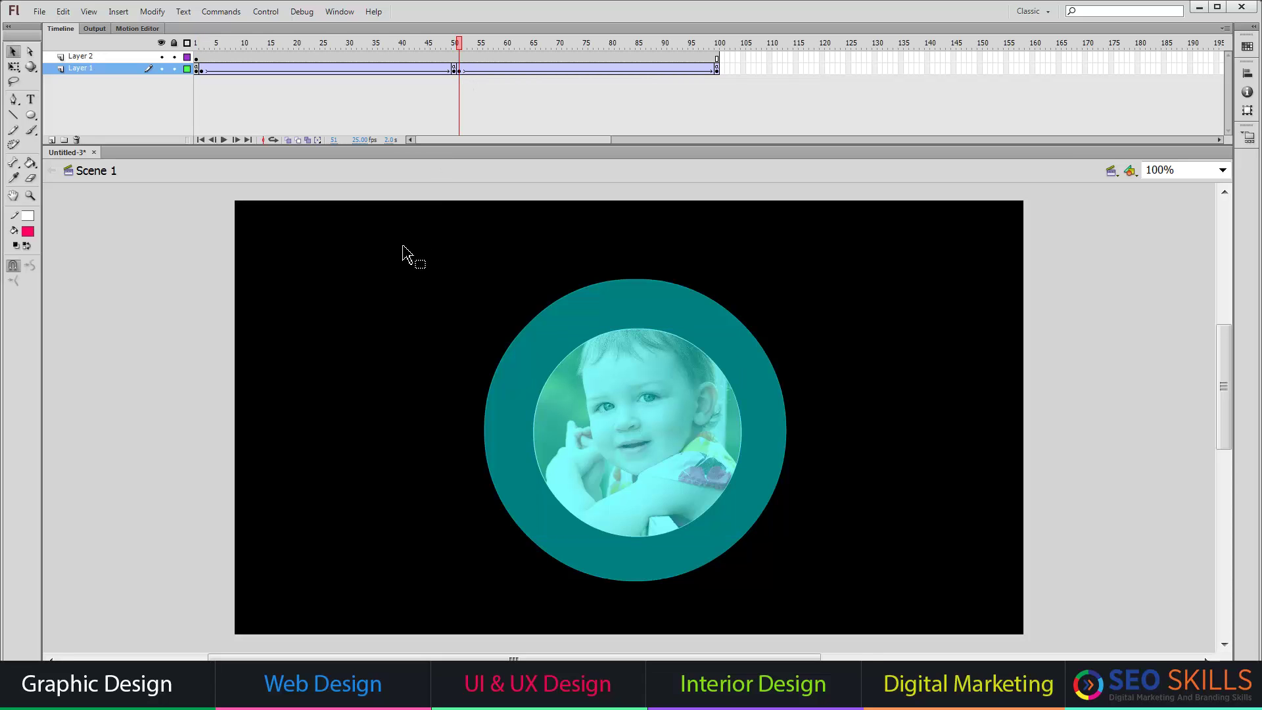
Step: Test the movie in a maximized preview window with the photo zoomed in
key("ctrl+Return")
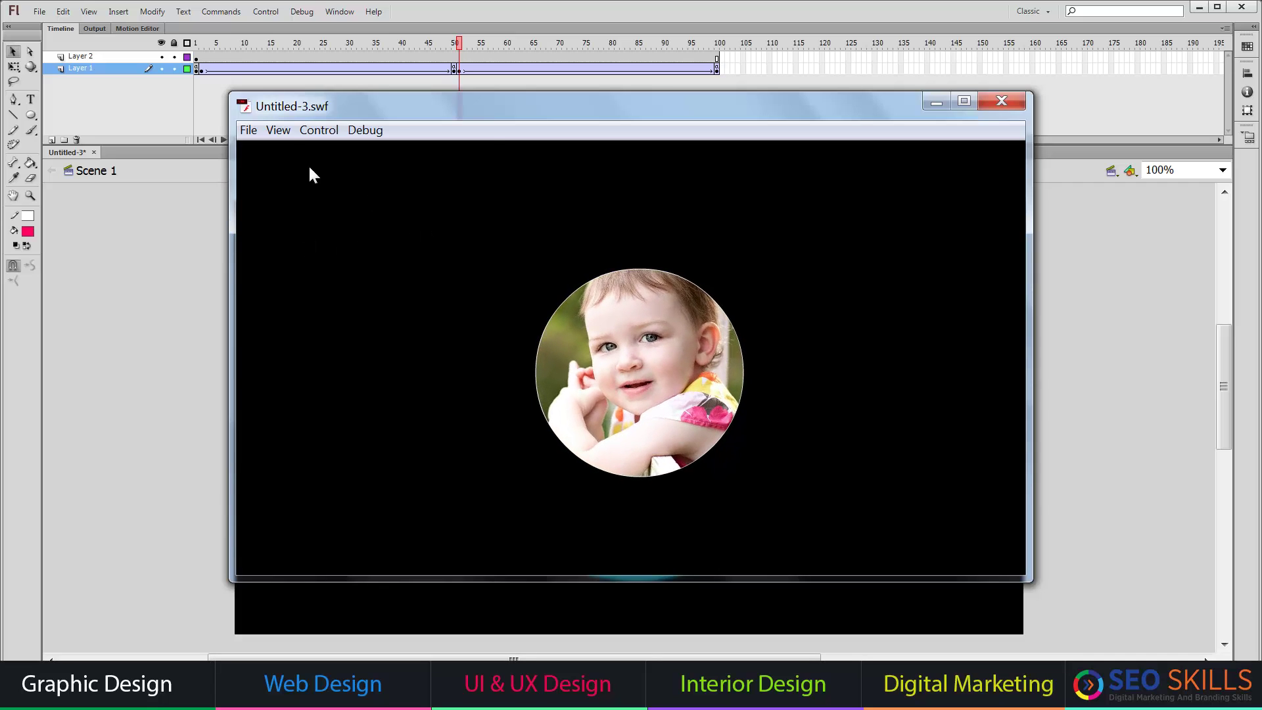
left_click(278, 130)
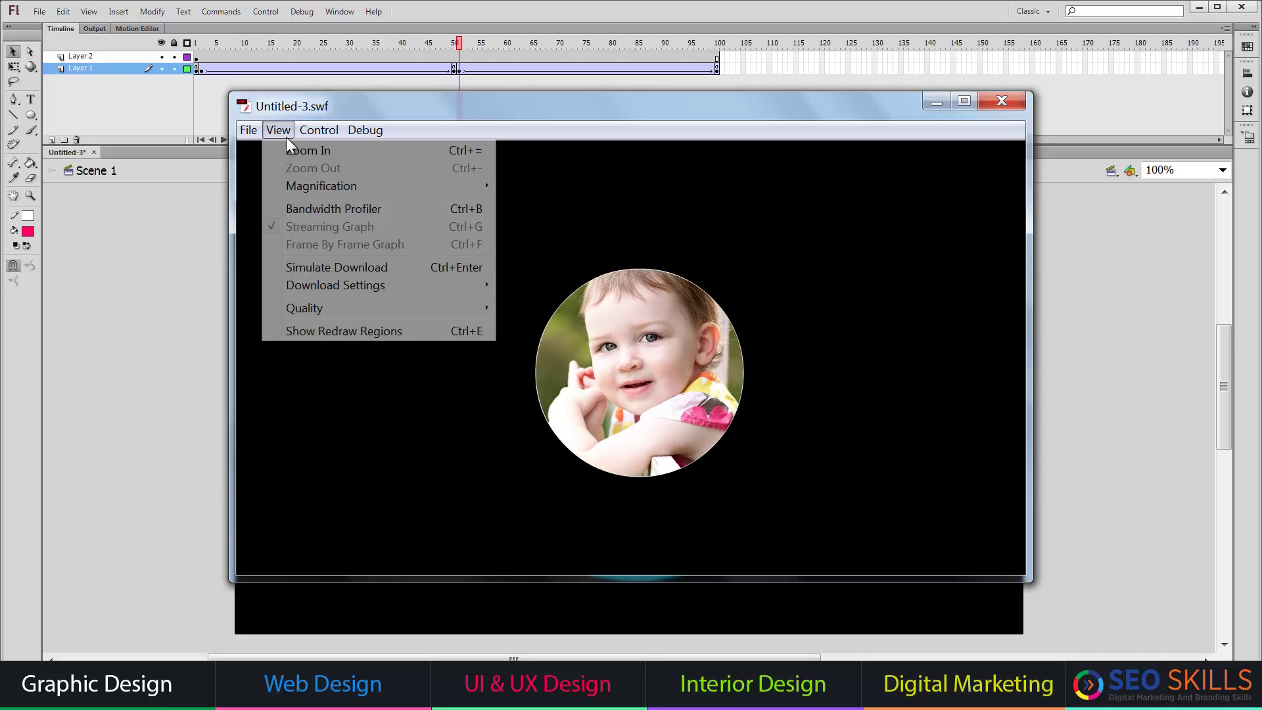
double_click(585, 108)
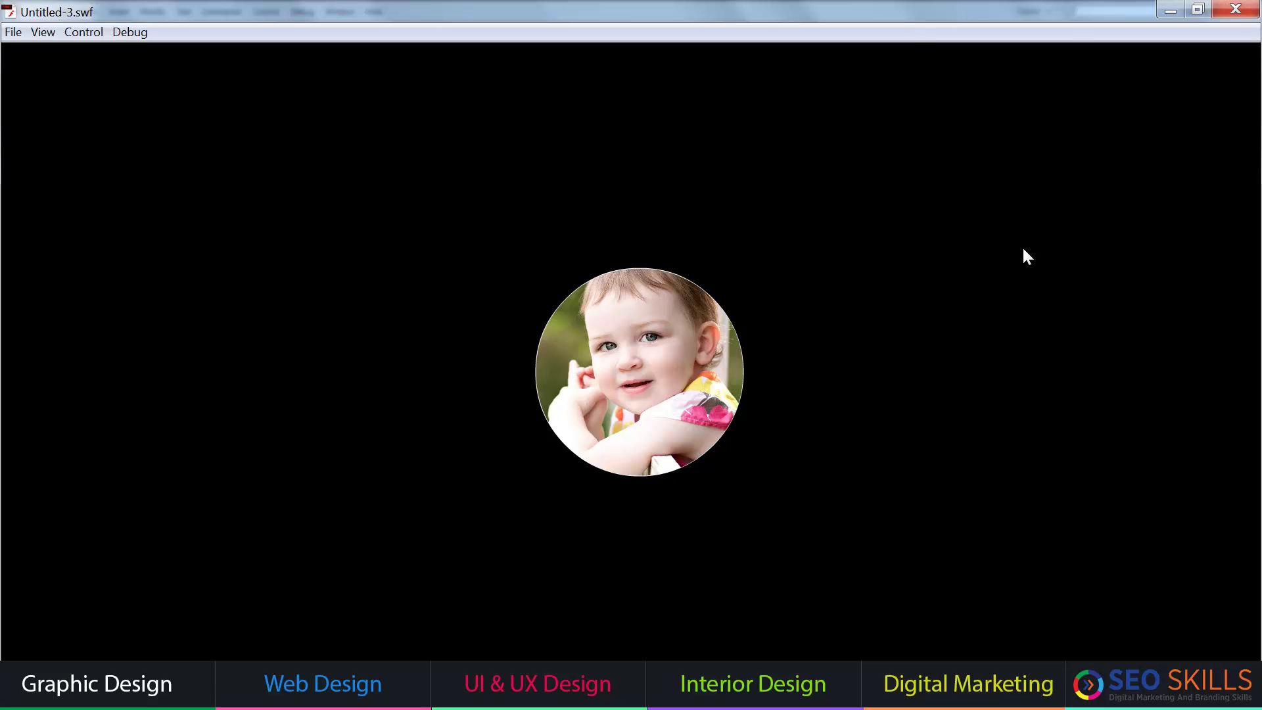
right_click(923, 138)
left_click(972, 201)
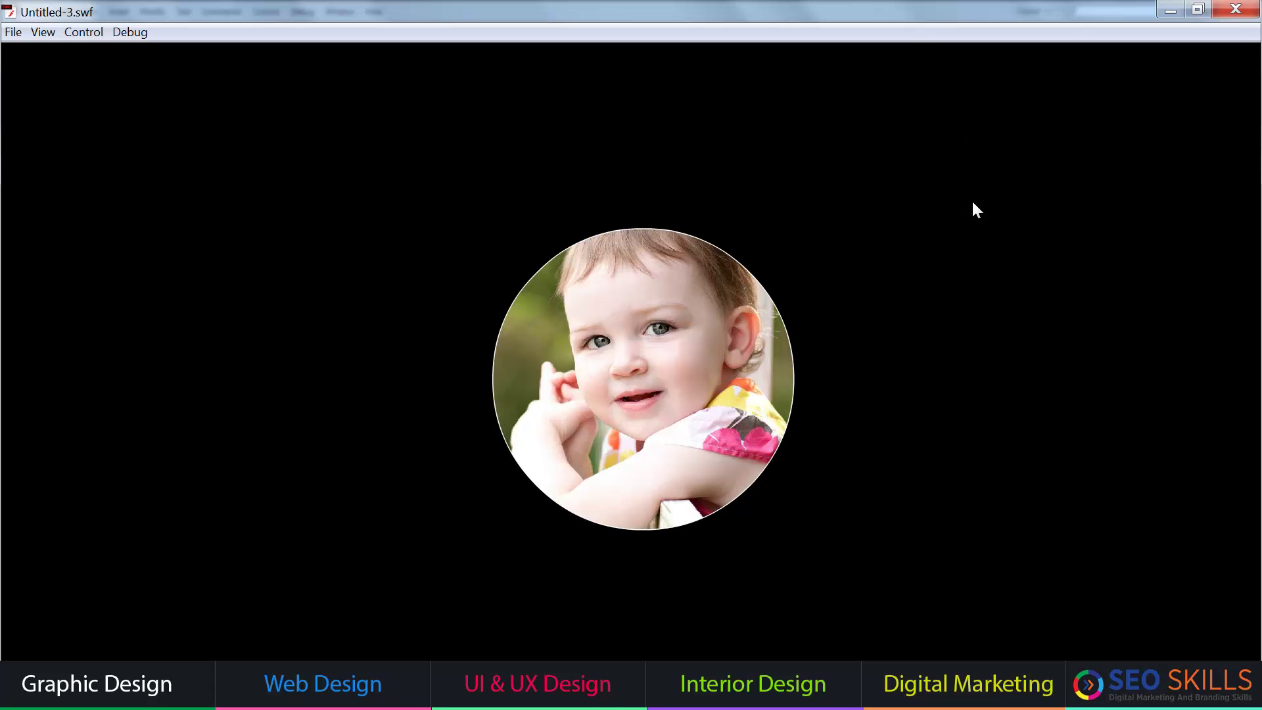